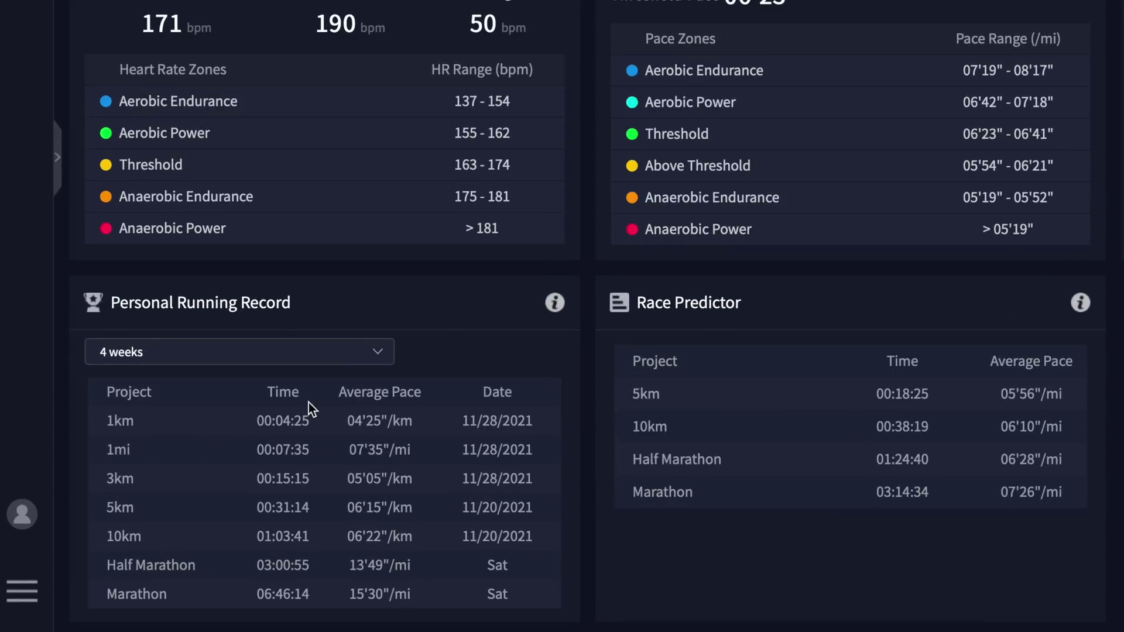
Change the Personal Running Record period from 4 weeks to Half year, then to All.
click(243, 353)
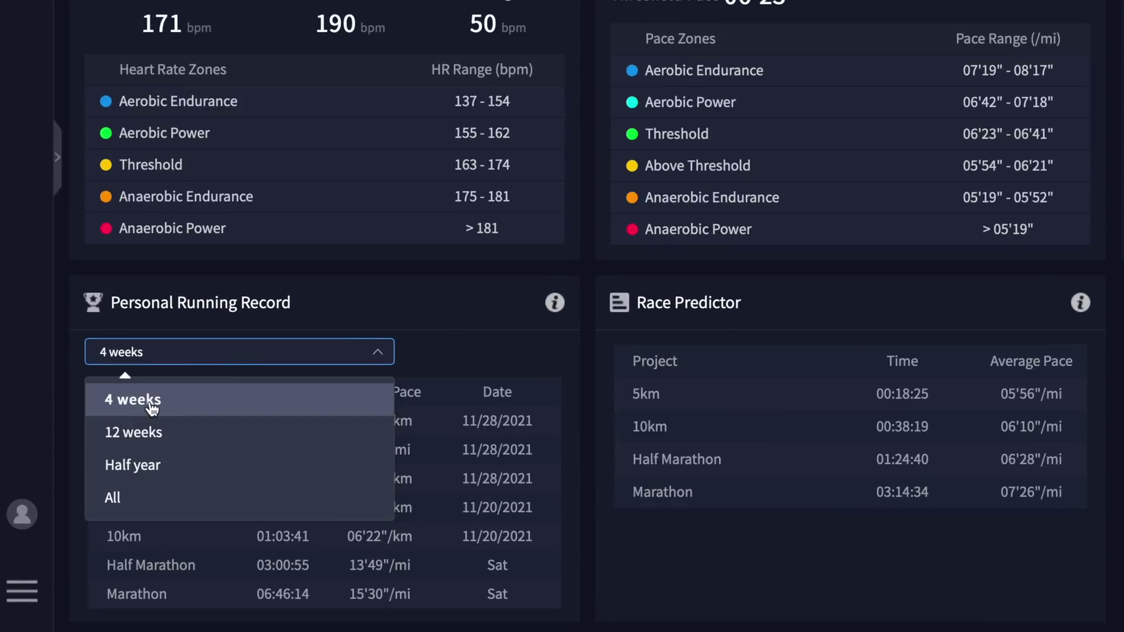
click(147, 479)
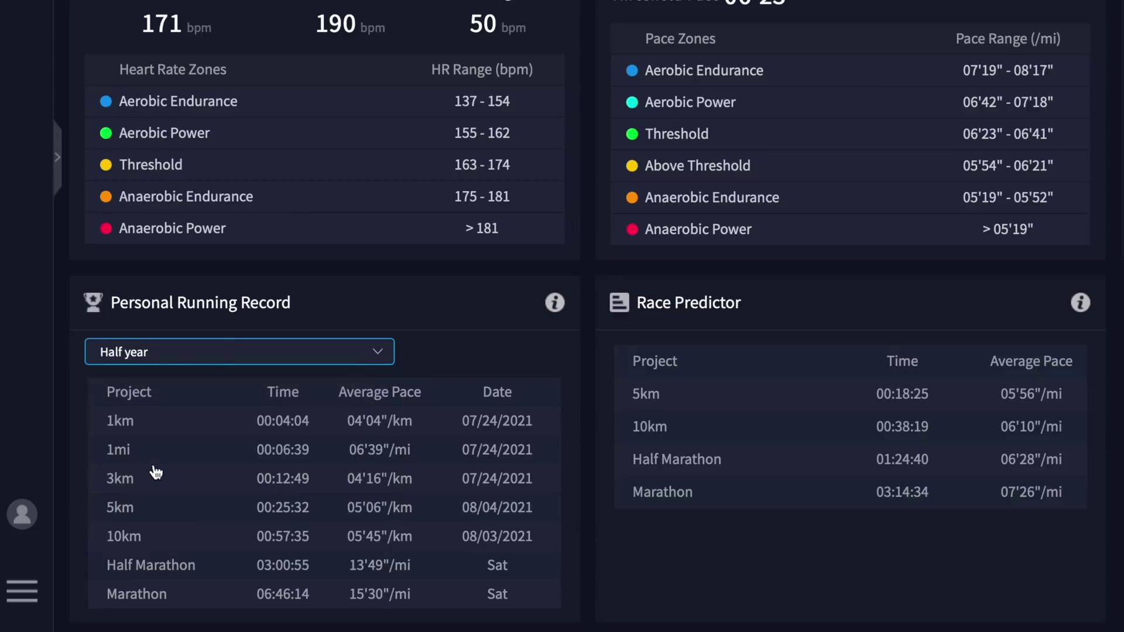
click(228, 349)
click(119, 497)
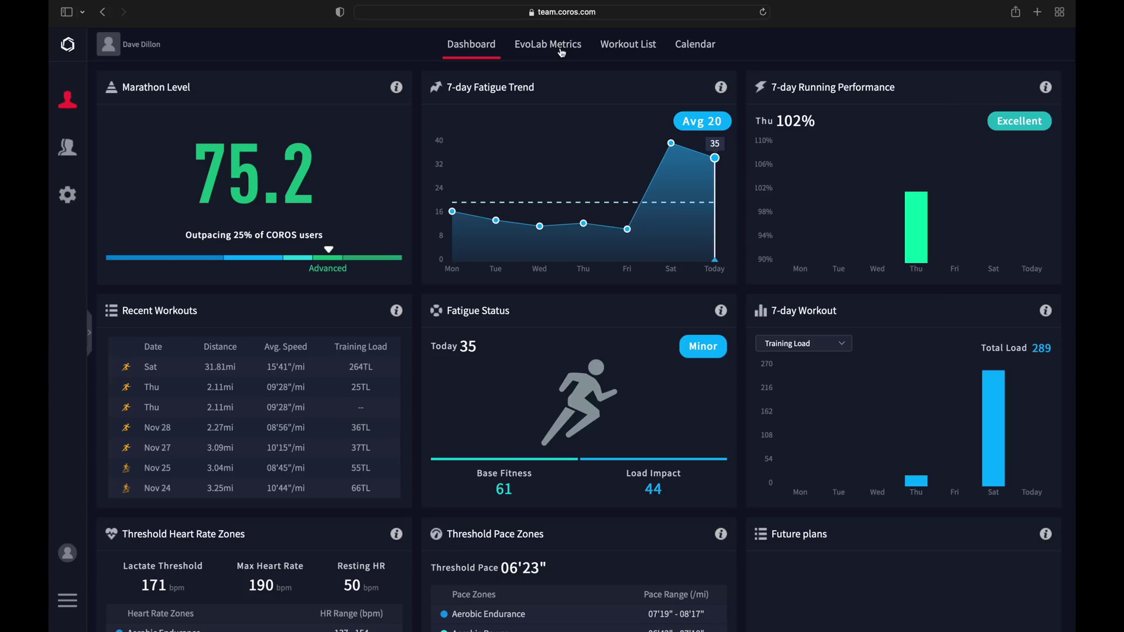
Switch to EvoLab Metrics and open the training load Data Comparison chart.
click(561, 52)
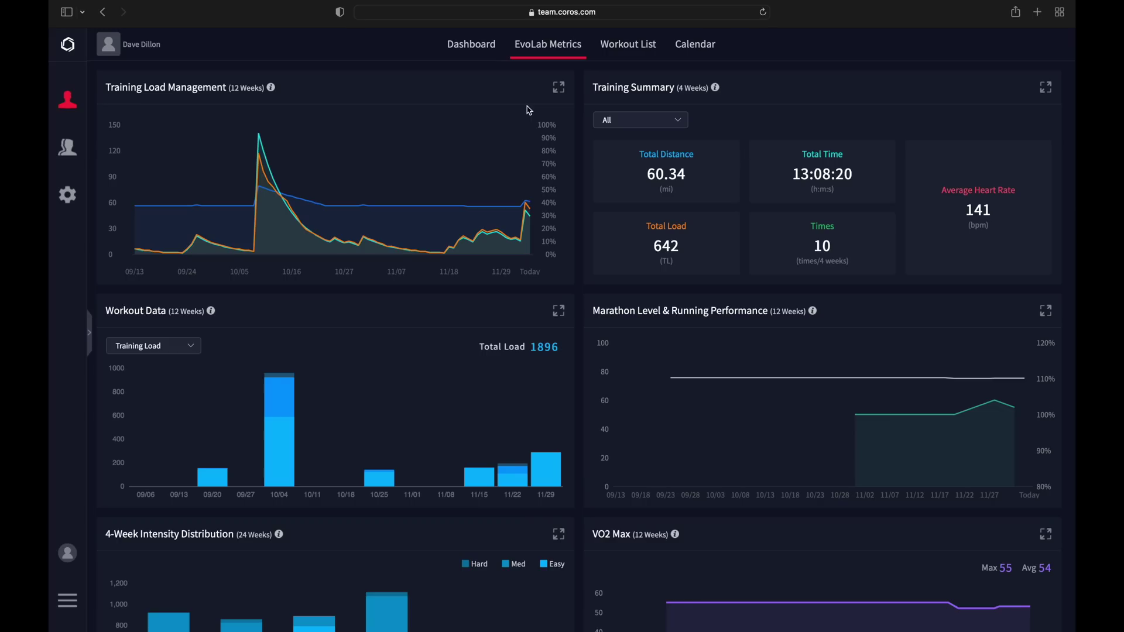
mouse_move(285, 185)
click(558, 88)
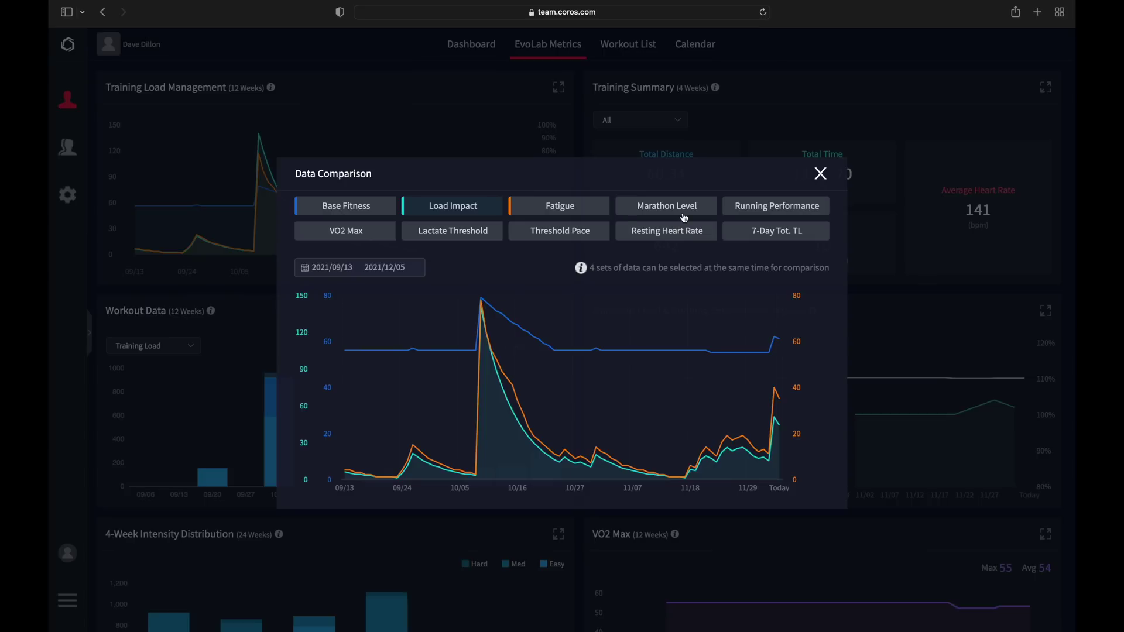
click(684, 216)
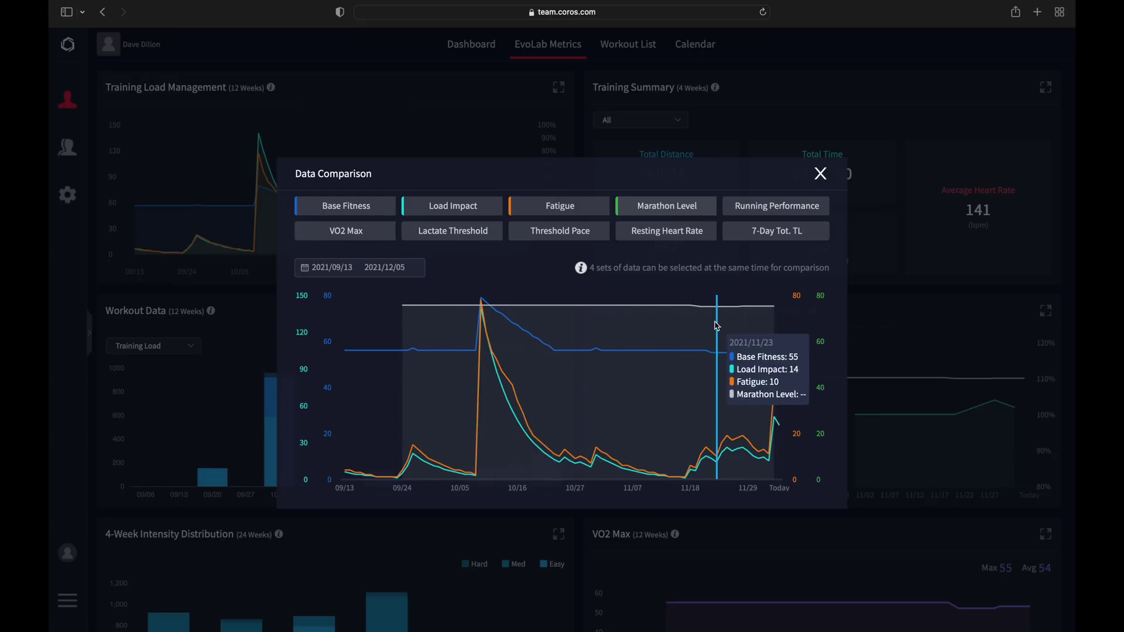
key(Escape)
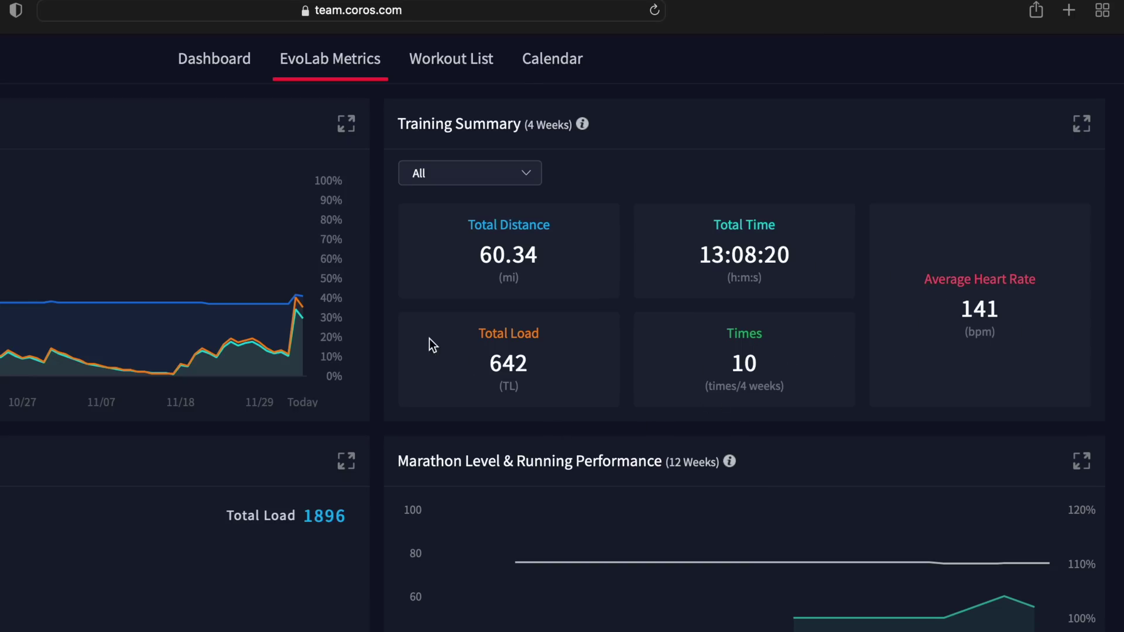
Switch the Workout Data chart to Time (hh:mm), then to Distance (mi).
scroll(514, 364, down, 5)
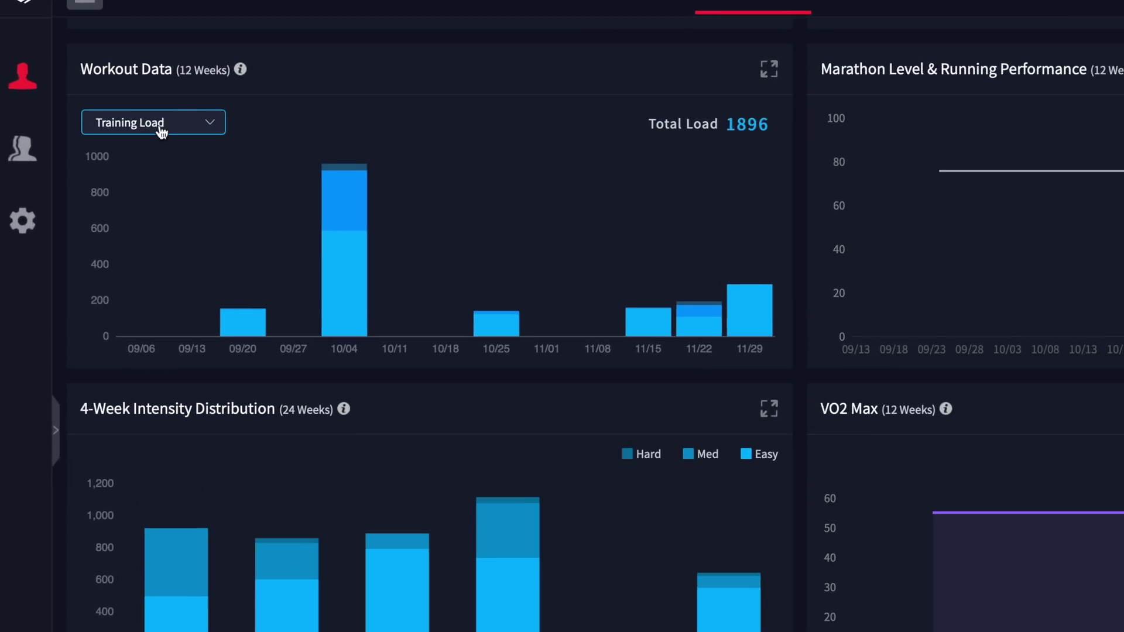
click(161, 130)
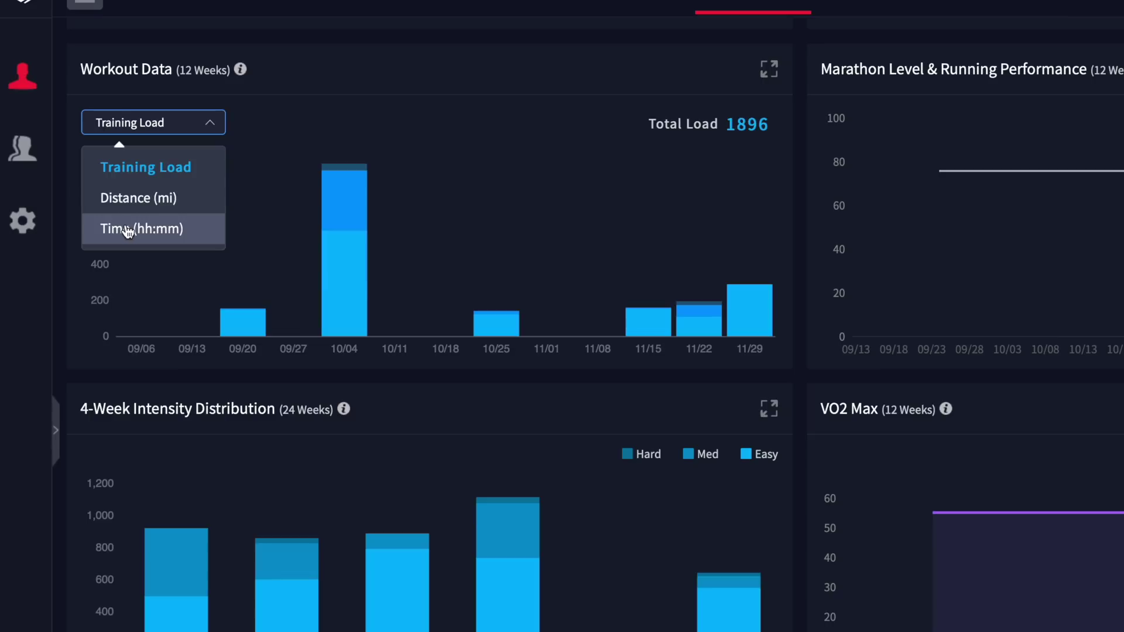
click(128, 230)
click(156, 121)
click(156, 196)
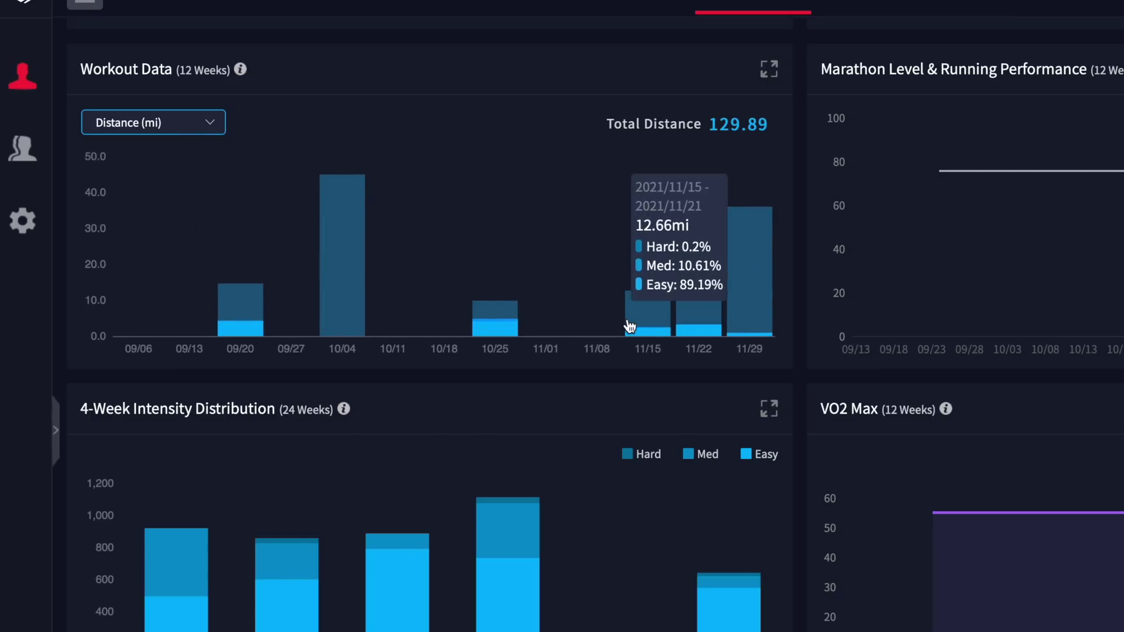
mouse_move(735, 332)
mouse_move(701, 333)
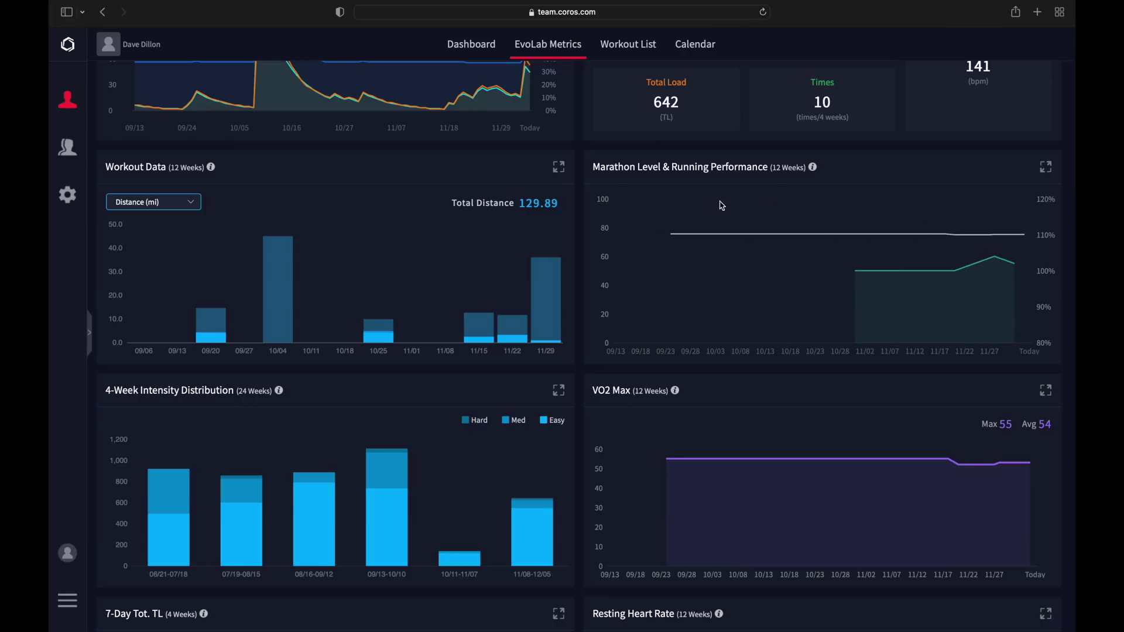
mouse_move(739, 212)
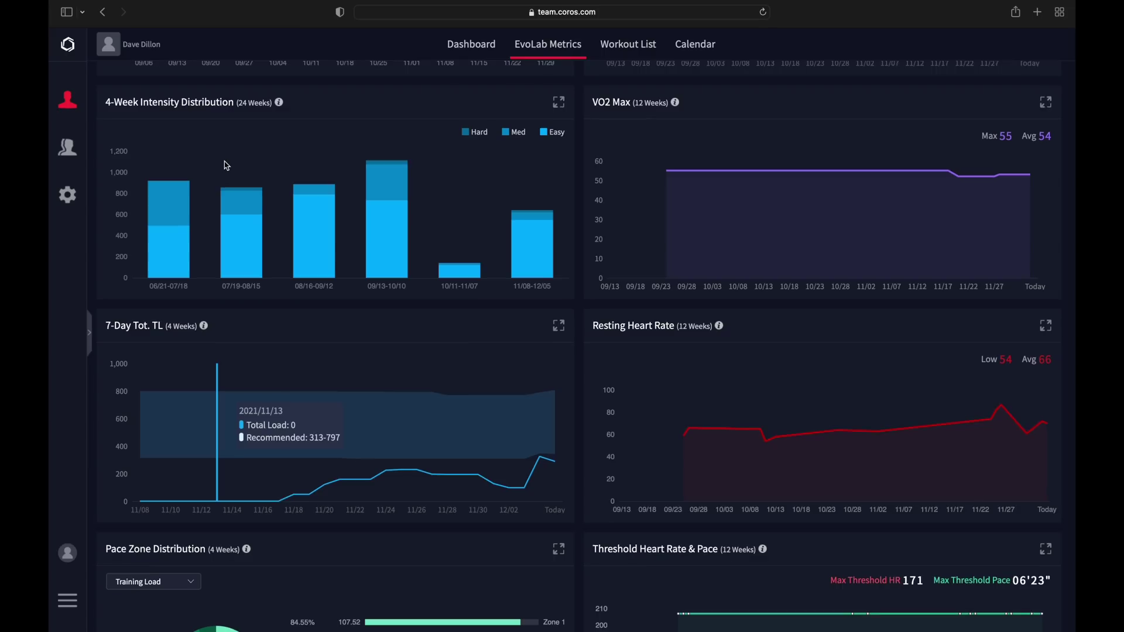
scroll(226, 163, down, 5)
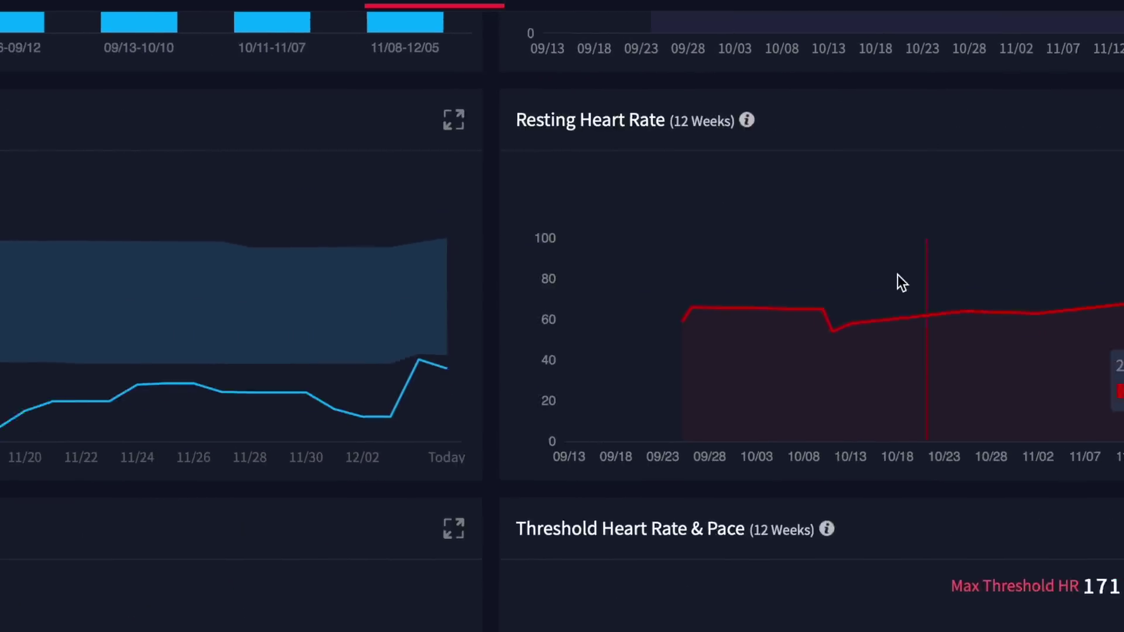
Review the lower EvoLab Metrics charts.
mouse_move(992, 381)
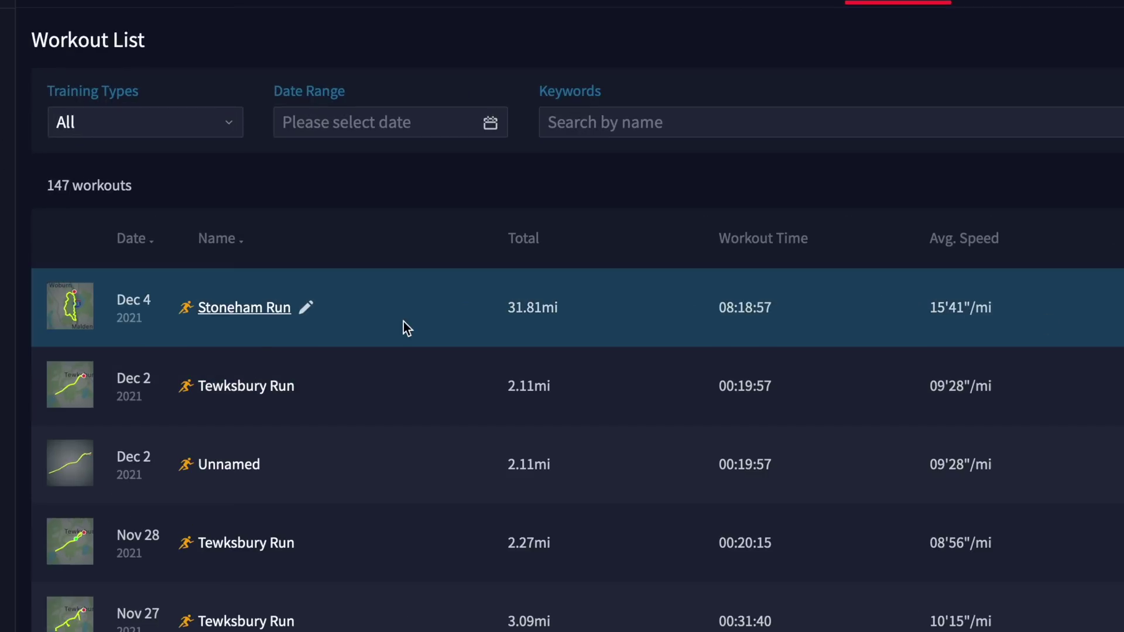
click(175, 117)
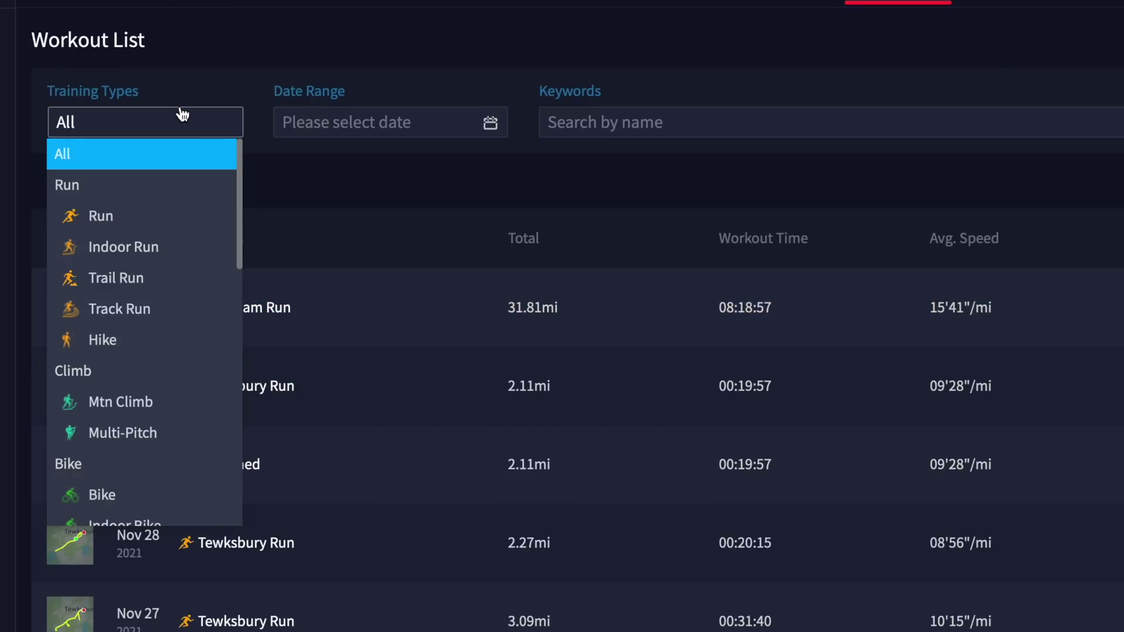
click(366, 101)
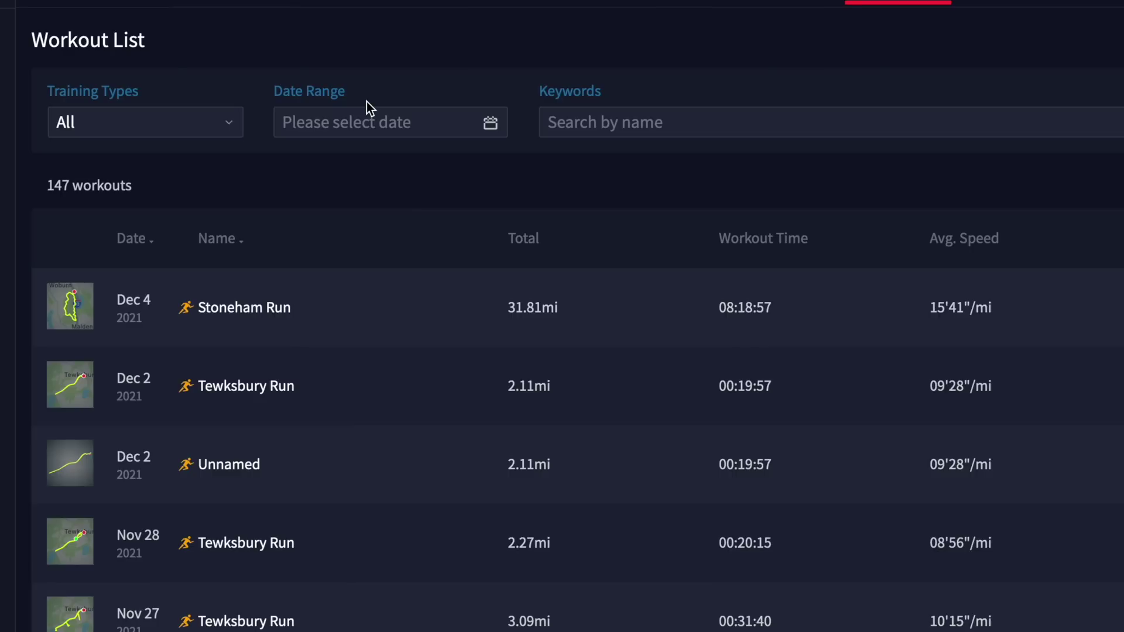
click(724, 119)
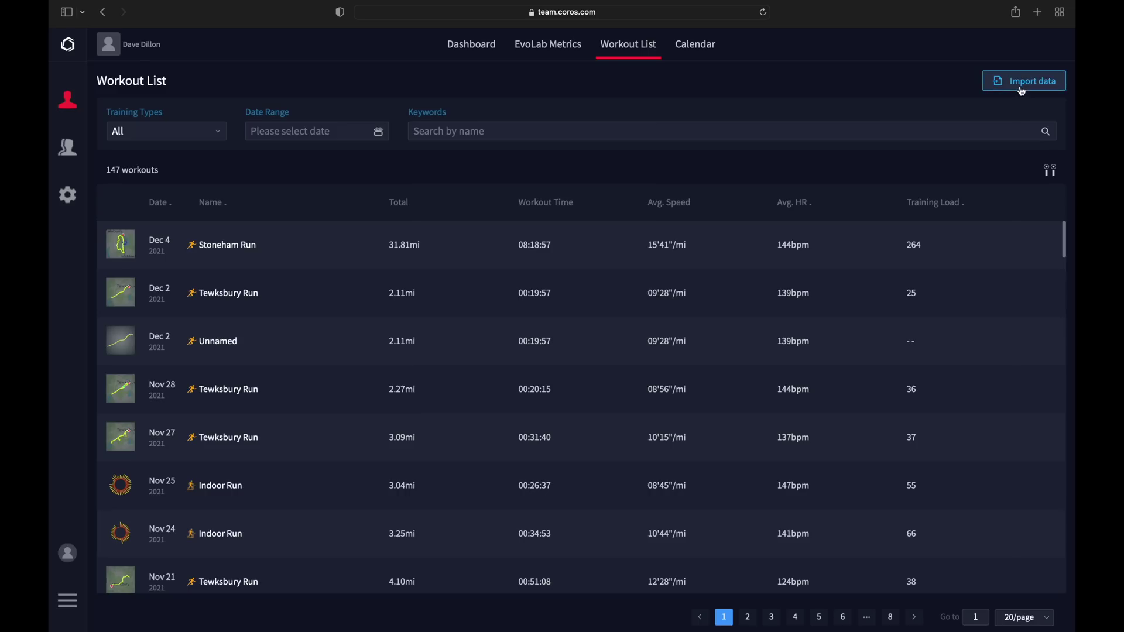
click(1023, 91)
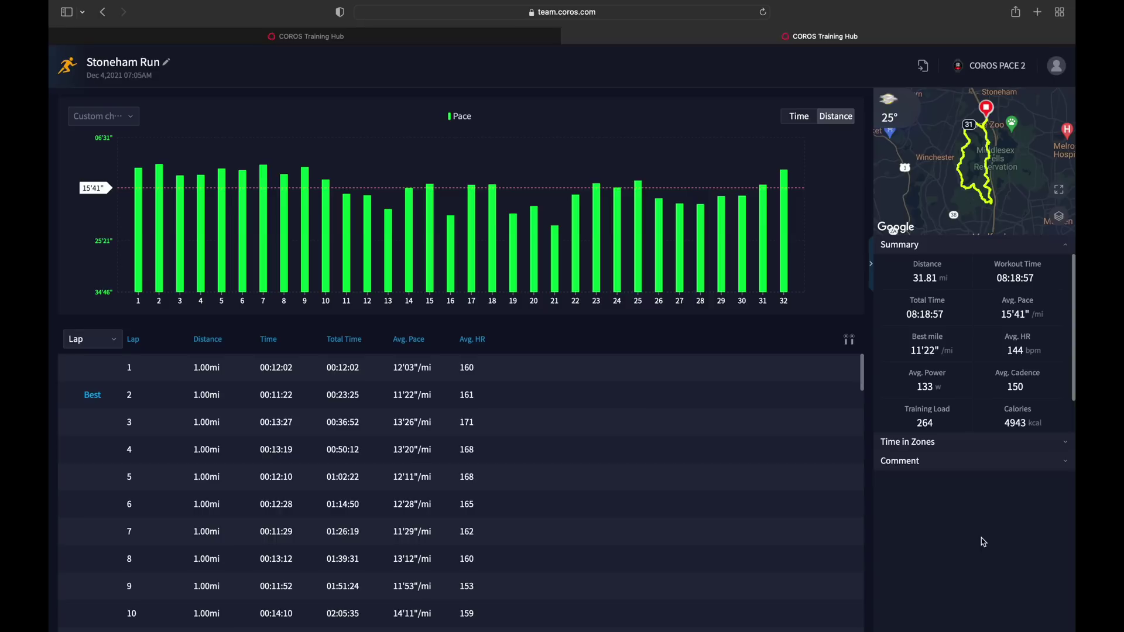
Scroll the Stoneham Run laps table and open the Lap Configuration dialog.
scroll(603, 466, down, 5)
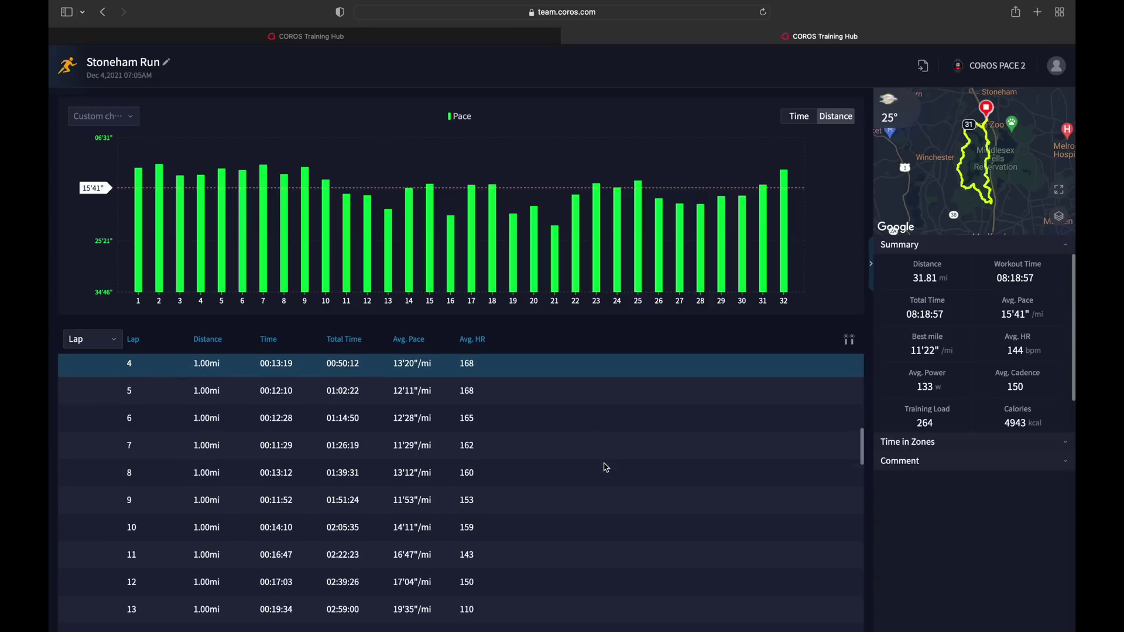
scroll(606, 468, down, 6)
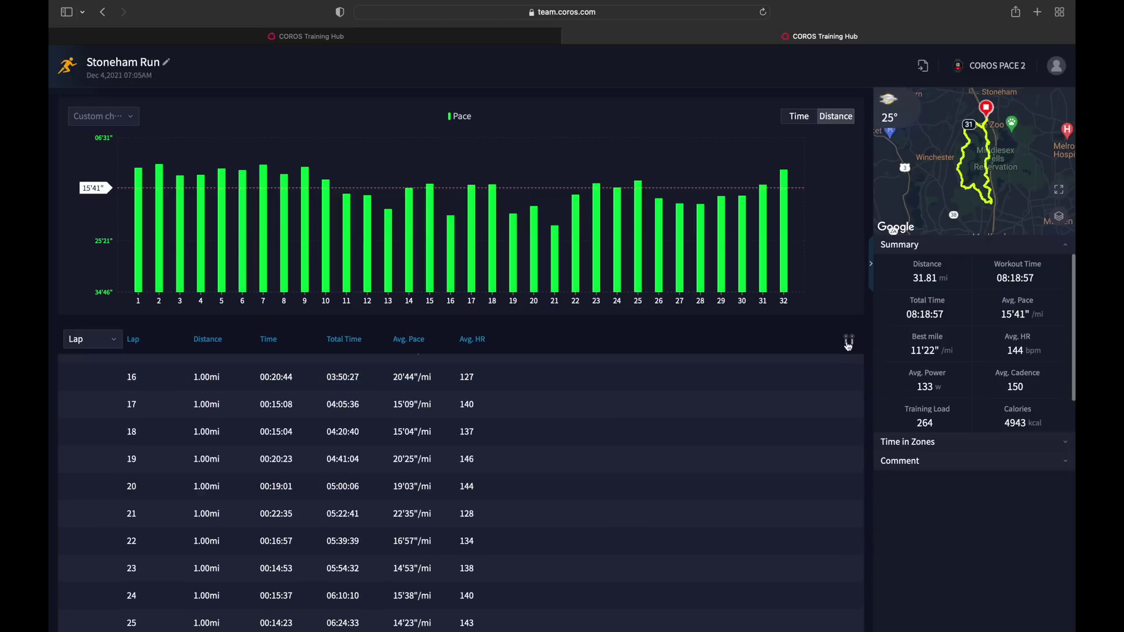
click(848, 343)
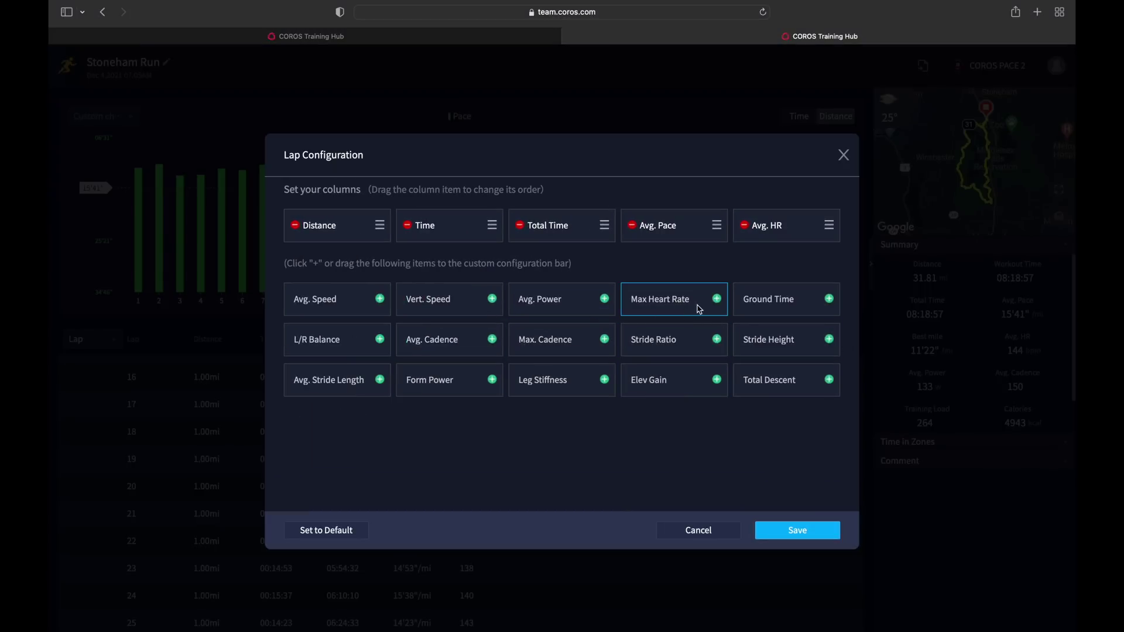
click(802, 538)
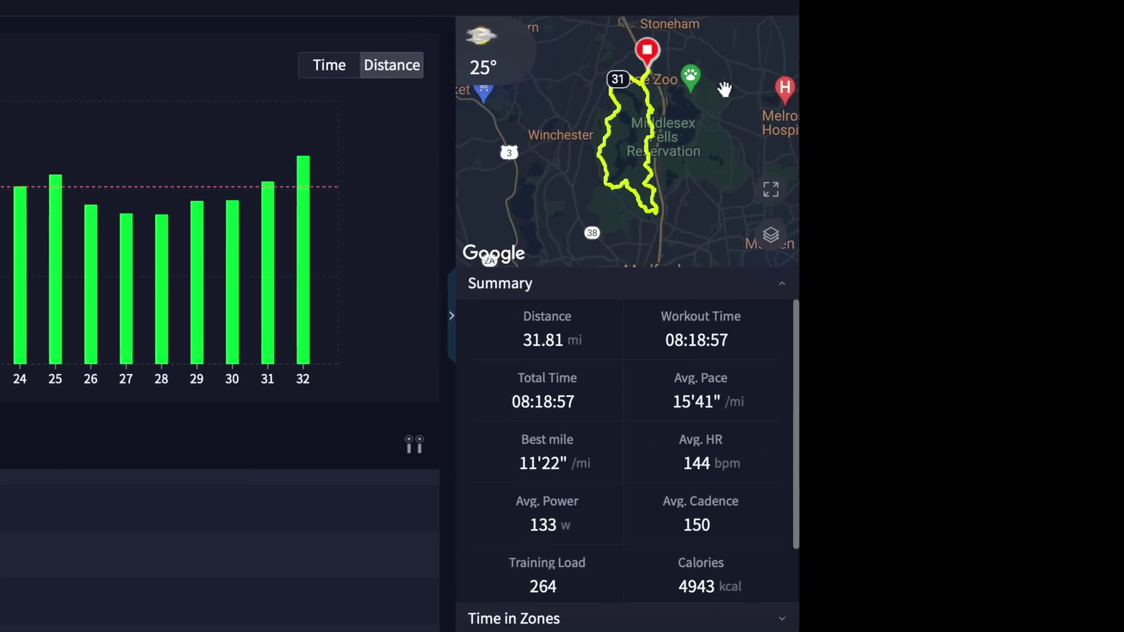
Expand Time in Zones in the Summary panel and scroll down to the empty Comment section.
scroll(663, 441, down, 1)
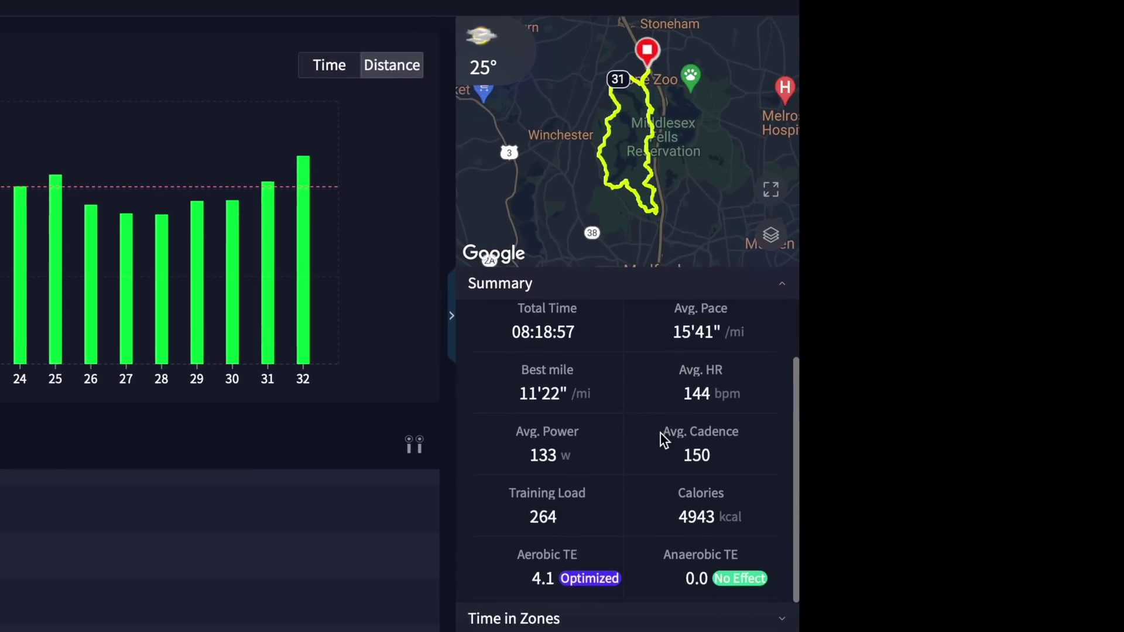
scroll(664, 440, up, 1)
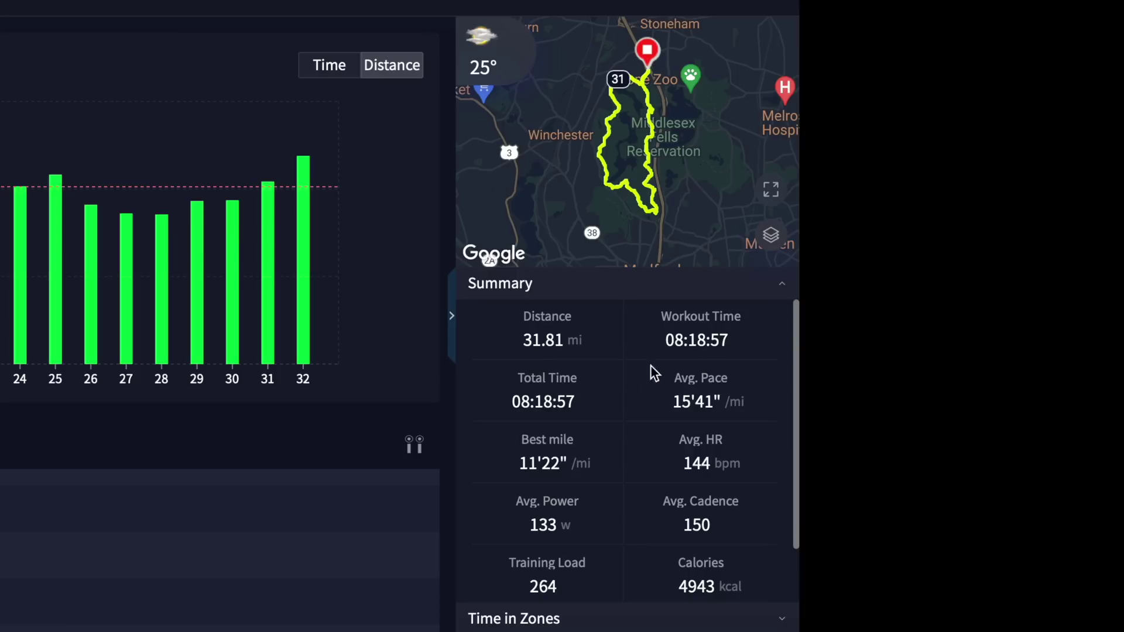
scroll(650, 456, down, 5)
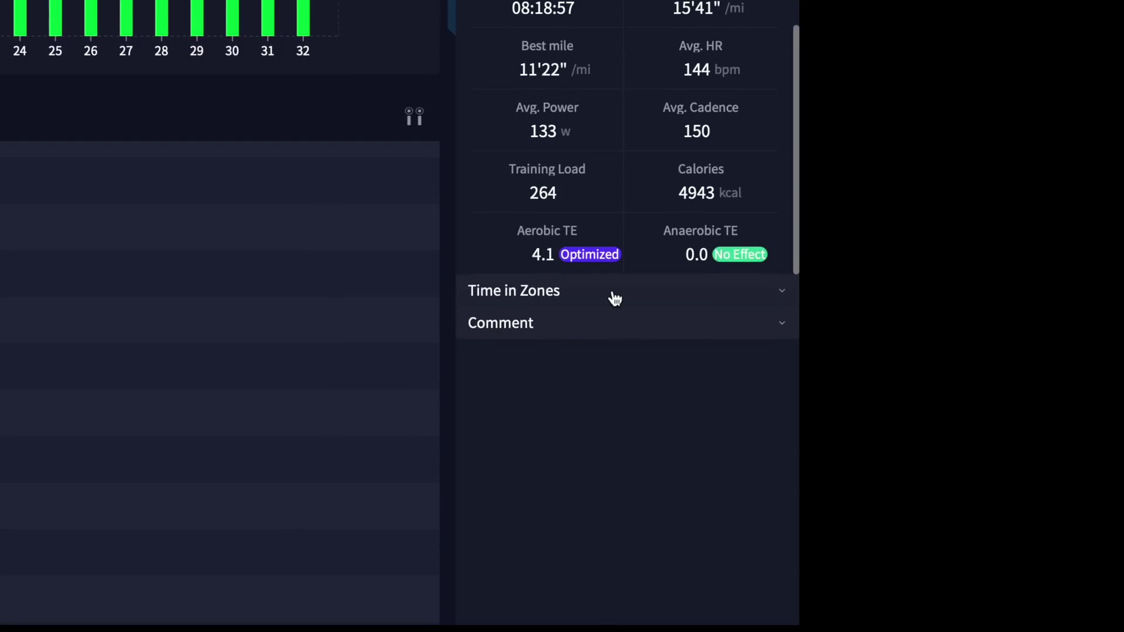
click(614, 299)
scroll(613, 298, down, 1)
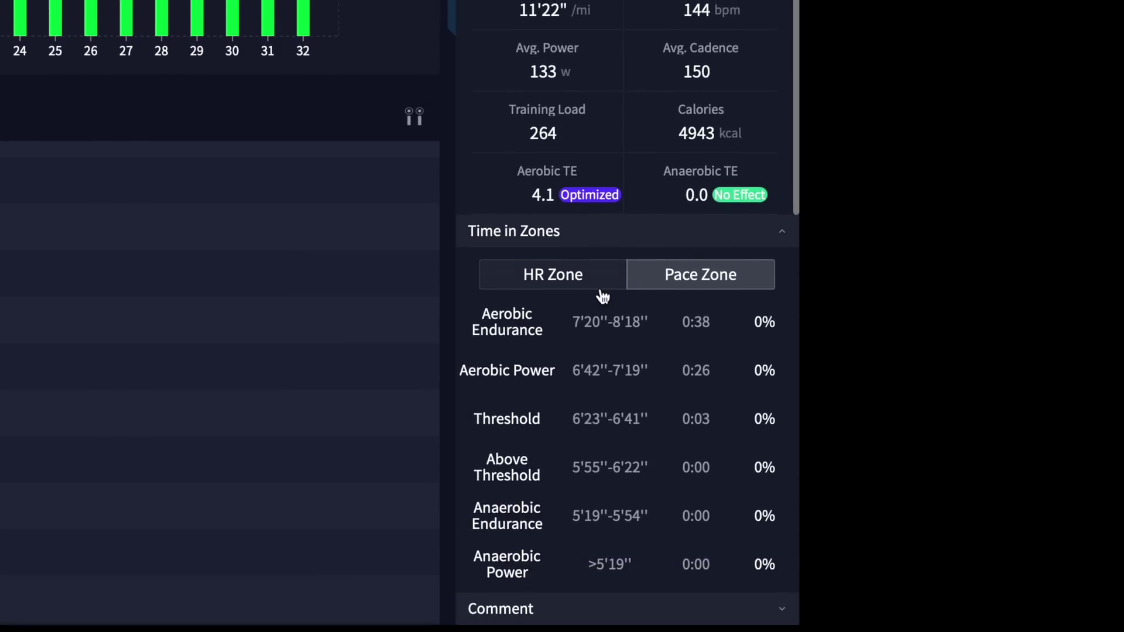
scroll(616, 609, down, 5)
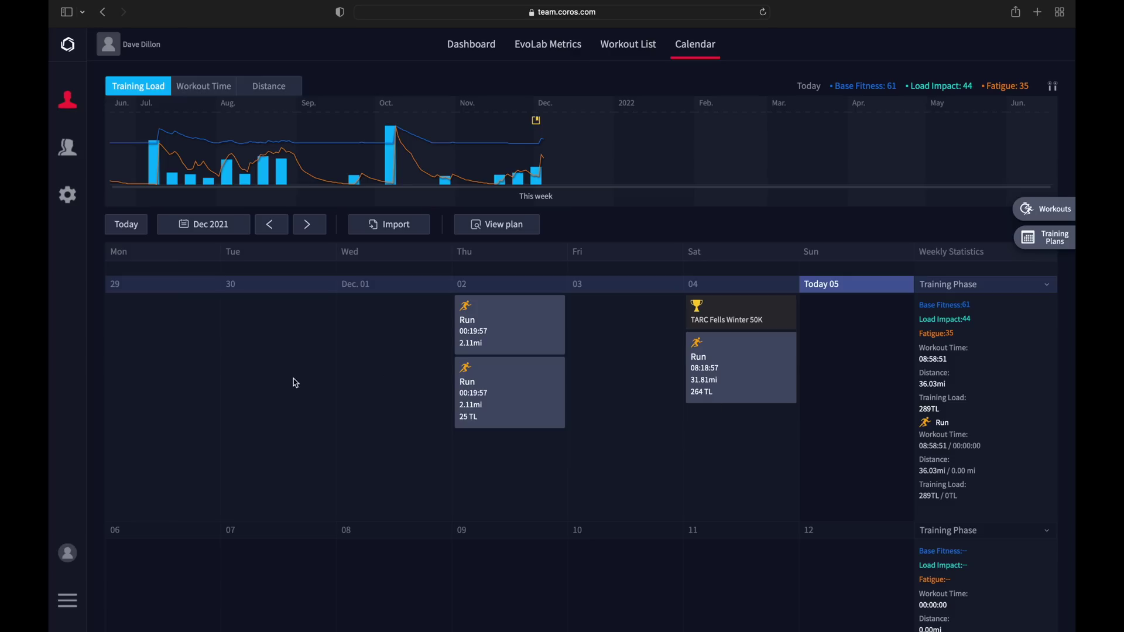
scroll(572, 381, up, 5)
scroll(555, 380, up, 2)
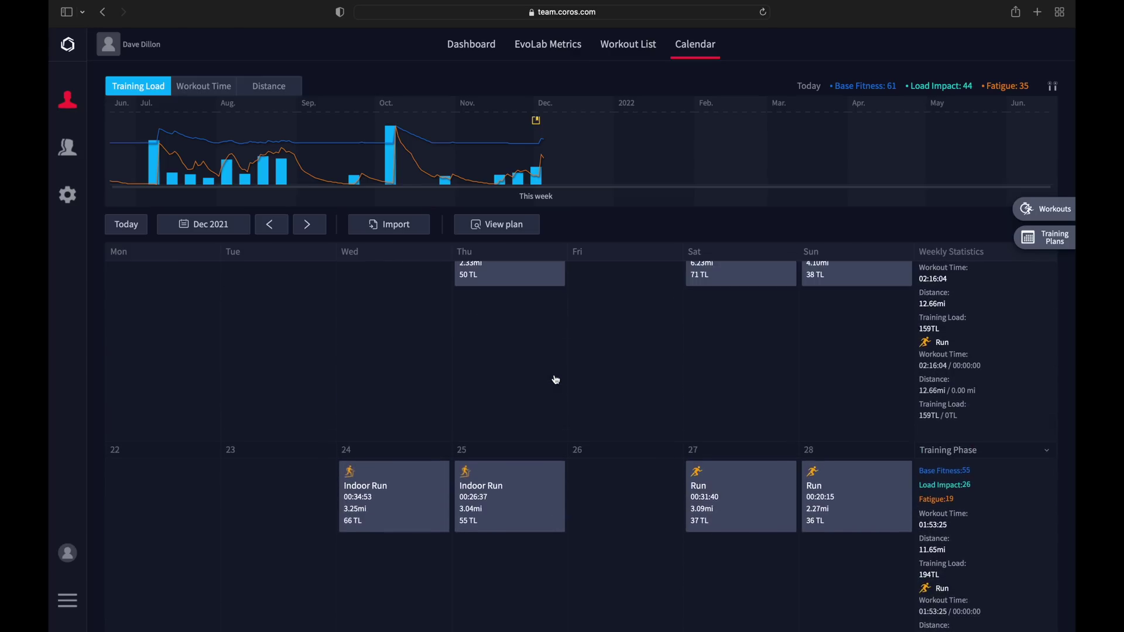
scroll(555, 380, down, 6)
scroll(556, 380, up, 4)
scroll(556, 379, up, 5)
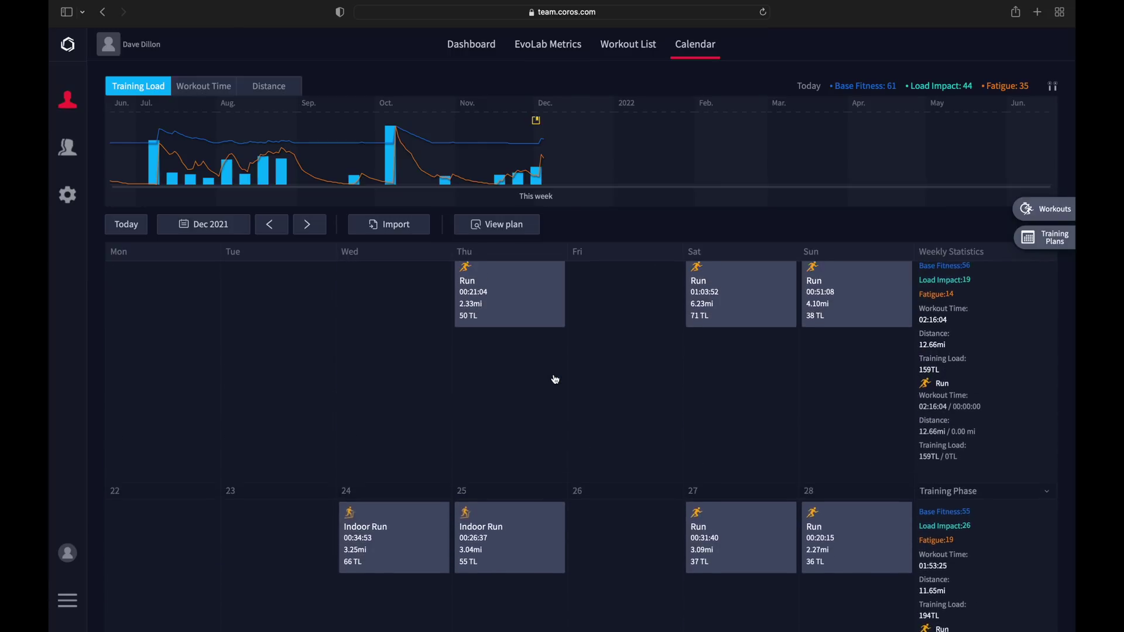
scroll(556, 380, down, 6)
scroll(556, 380, up, 1)
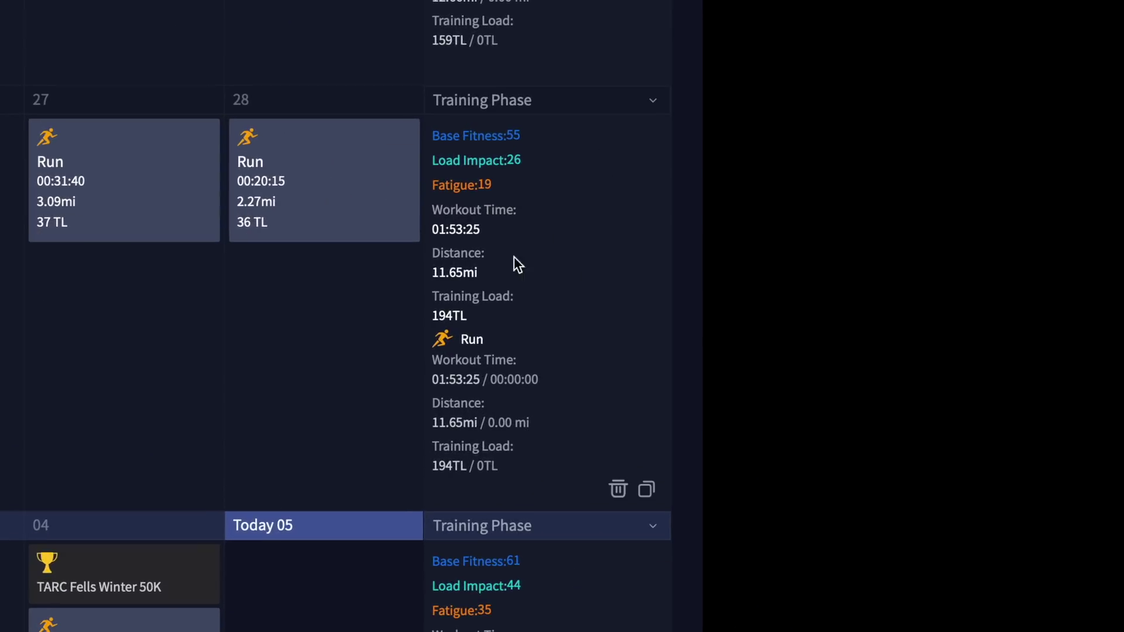
scroll(504, 199, down, 5)
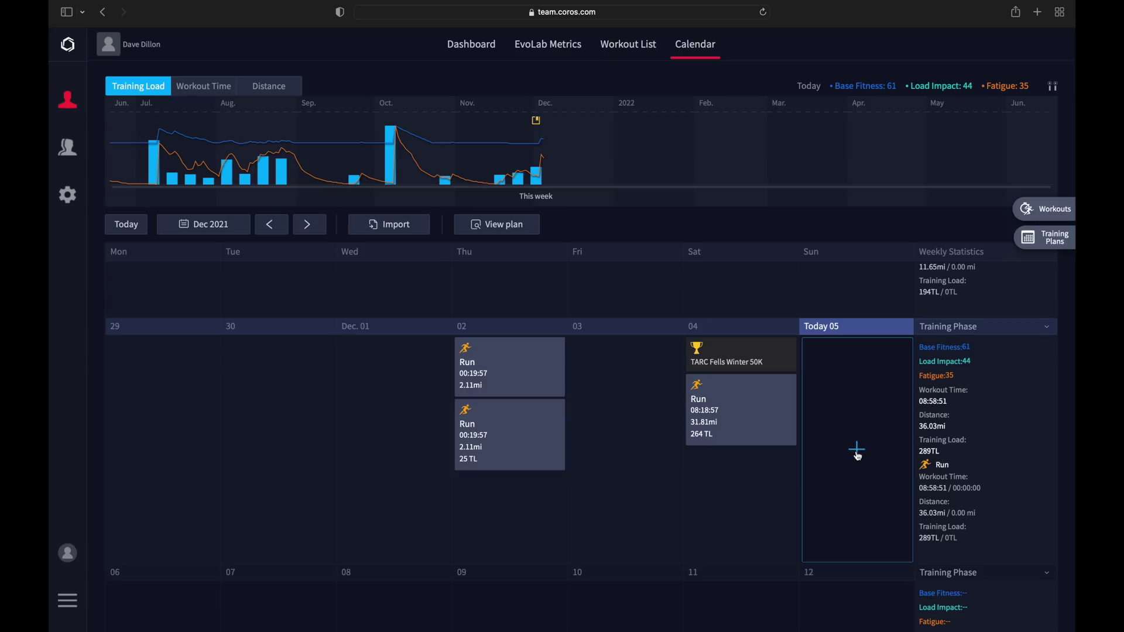
click(857, 454)
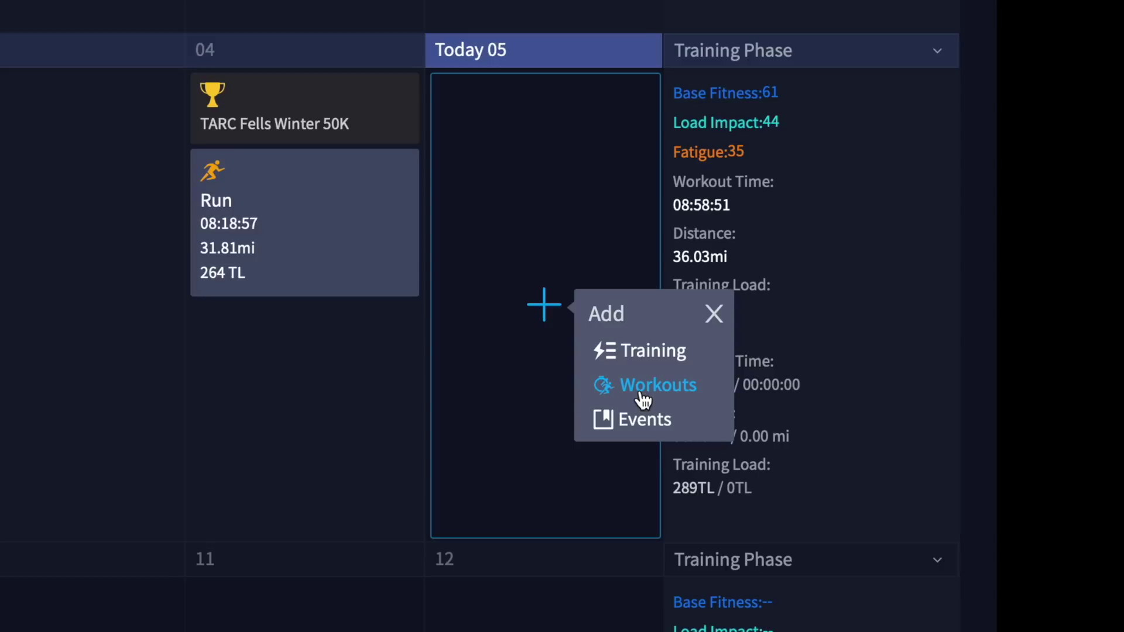
click(642, 437)
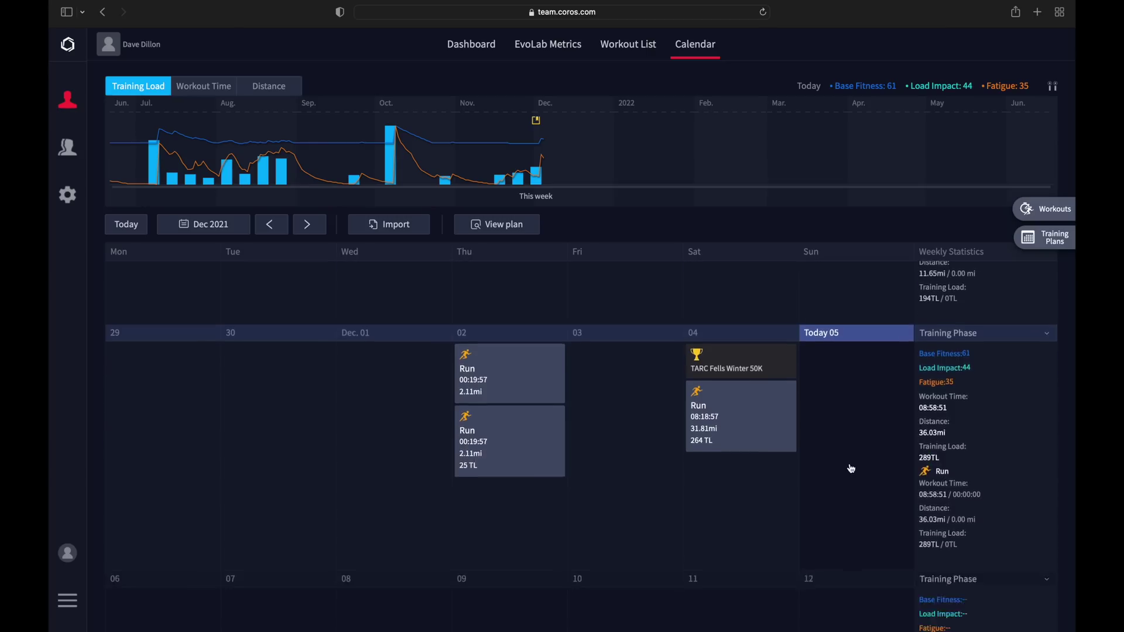
scroll(851, 468, up, 3)
scroll(848, 466, up, 2)
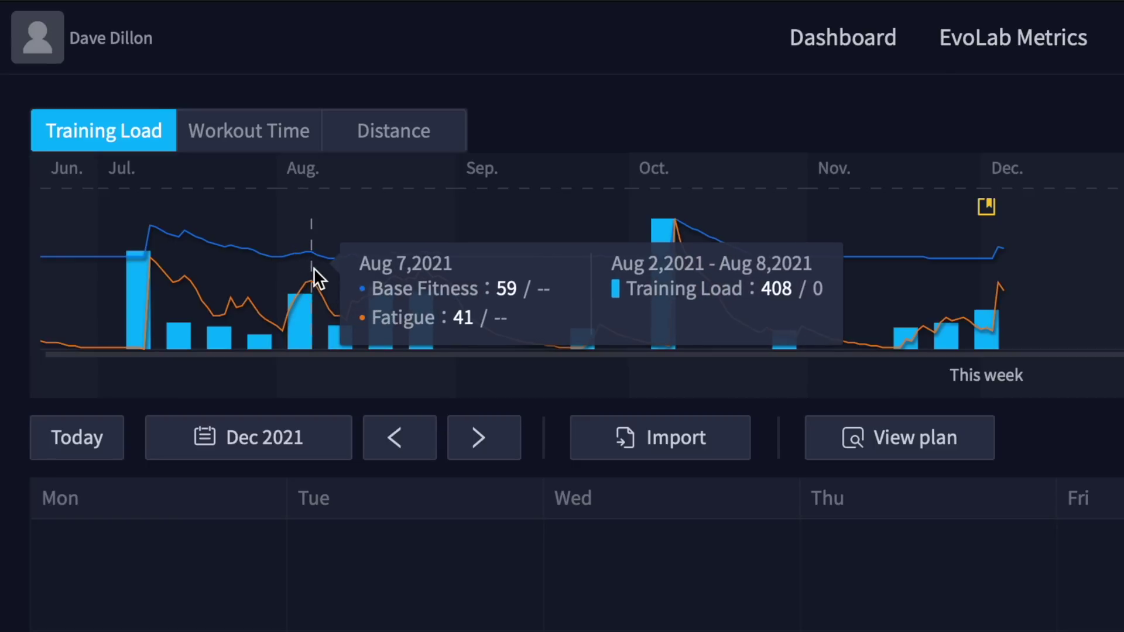
click(249, 131)
click(116, 139)
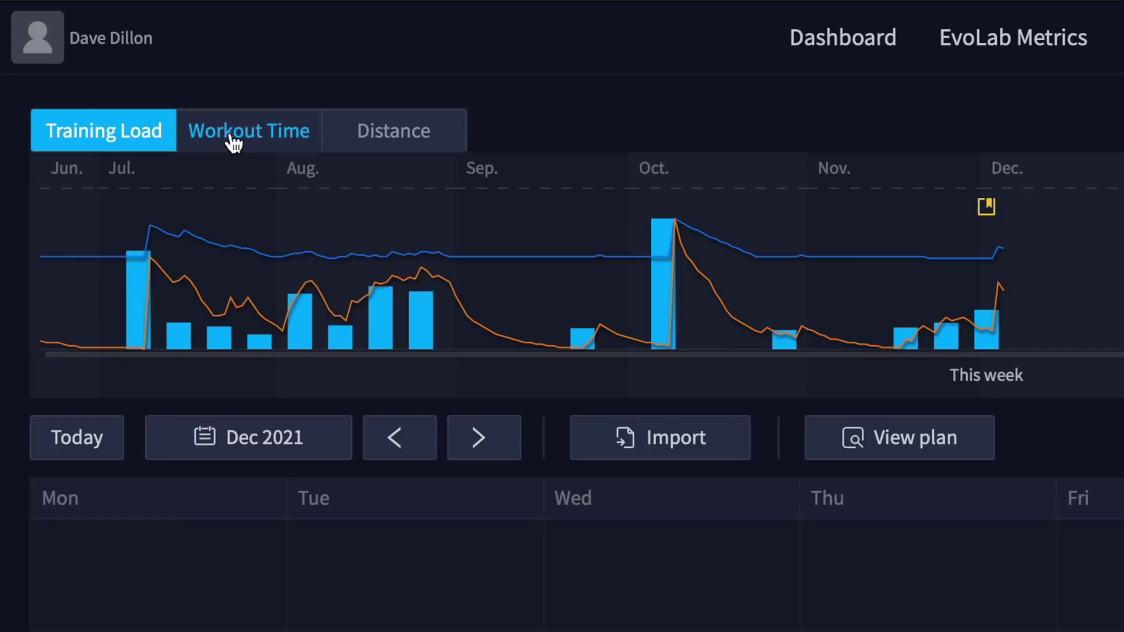
click(277, 140)
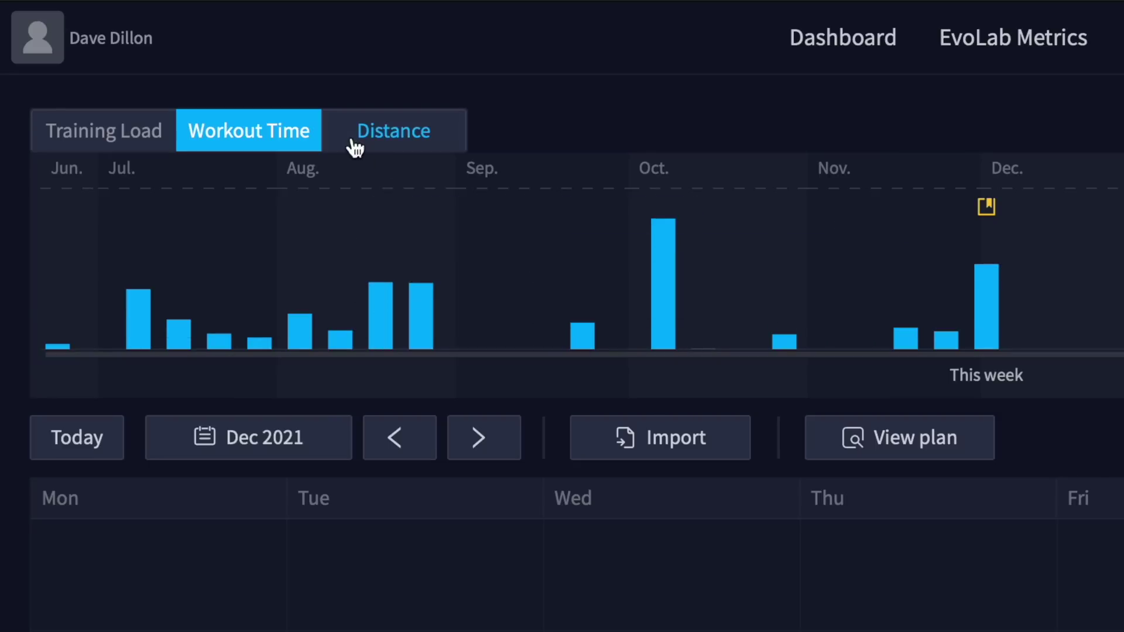
click(384, 137)
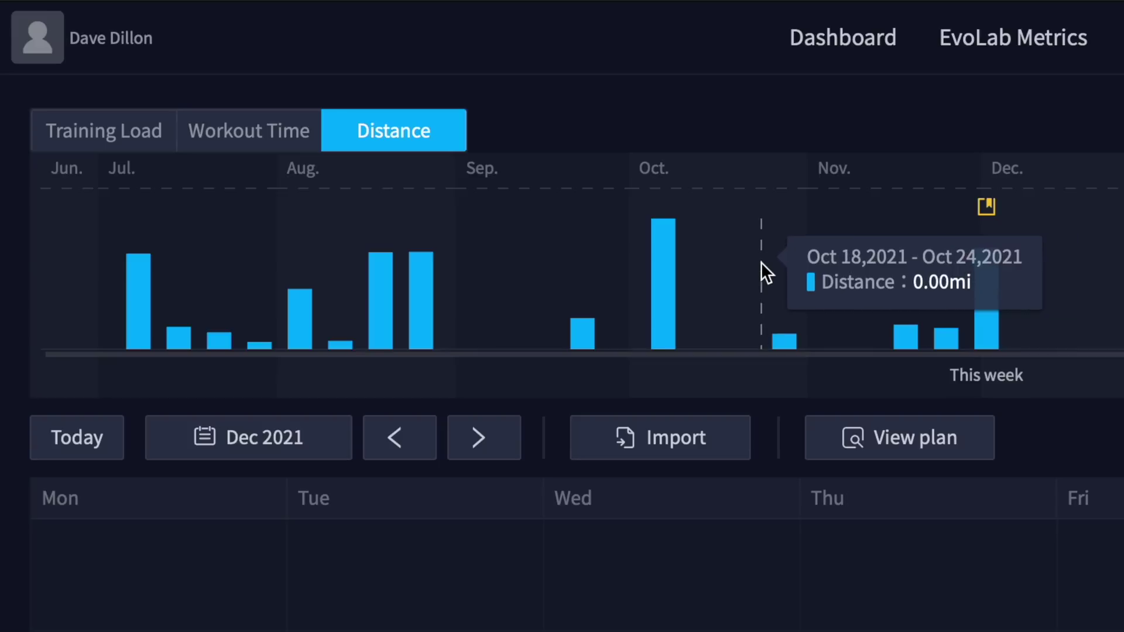
click(130, 140)
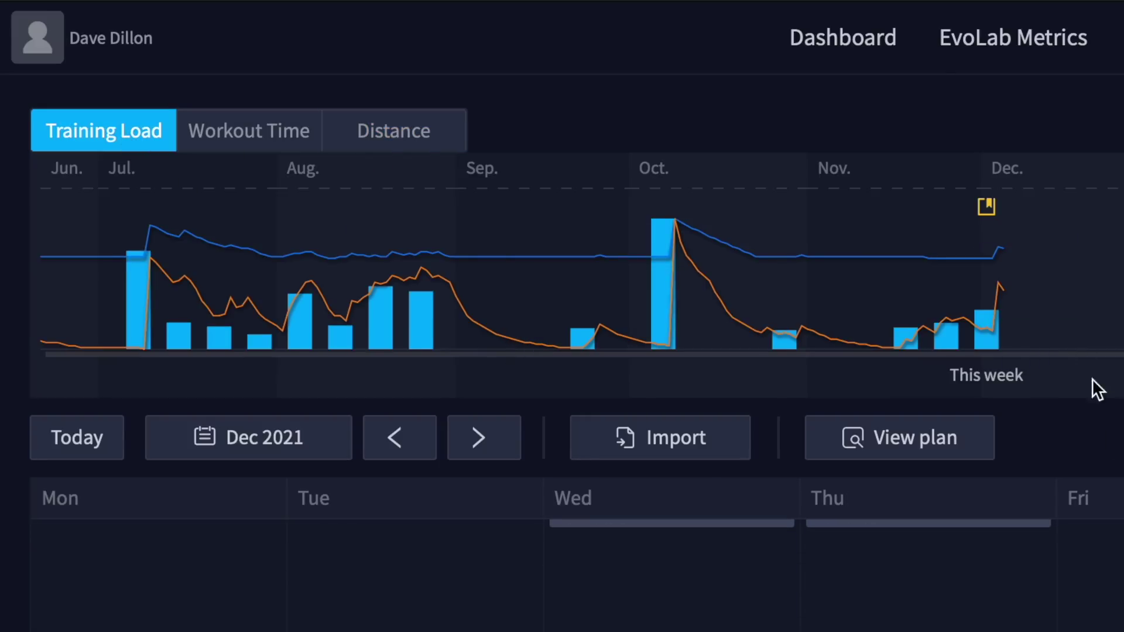
Bring up the library of saved workouts beside the calendar.
mouse_move(994, 206)
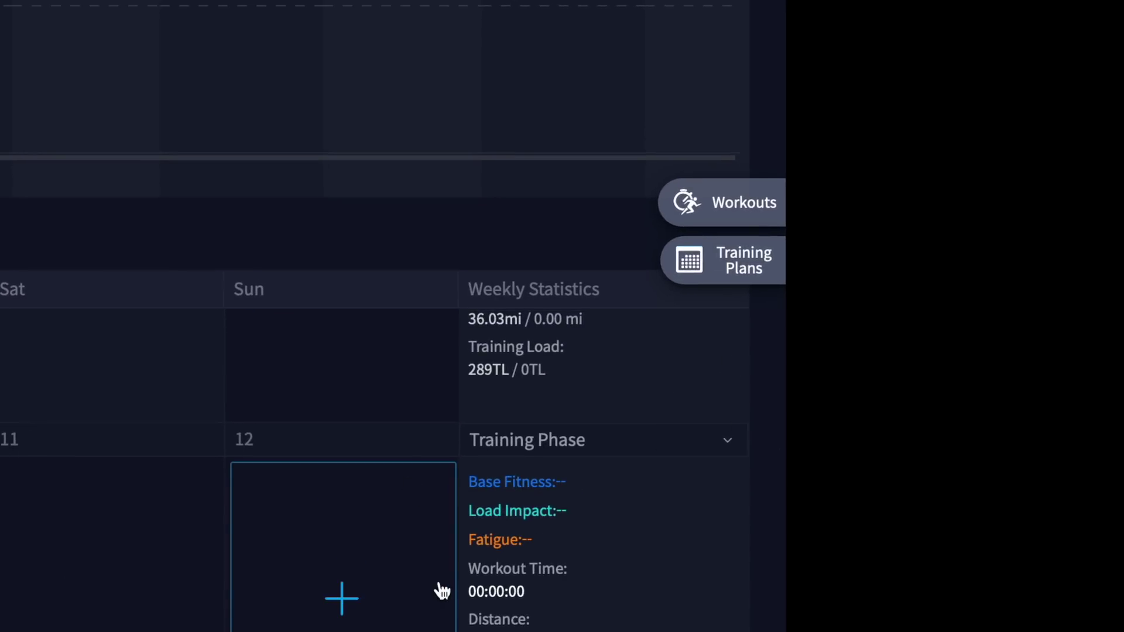
scroll(440, 590, up, 4)
scroll(439, 589, down, 5)
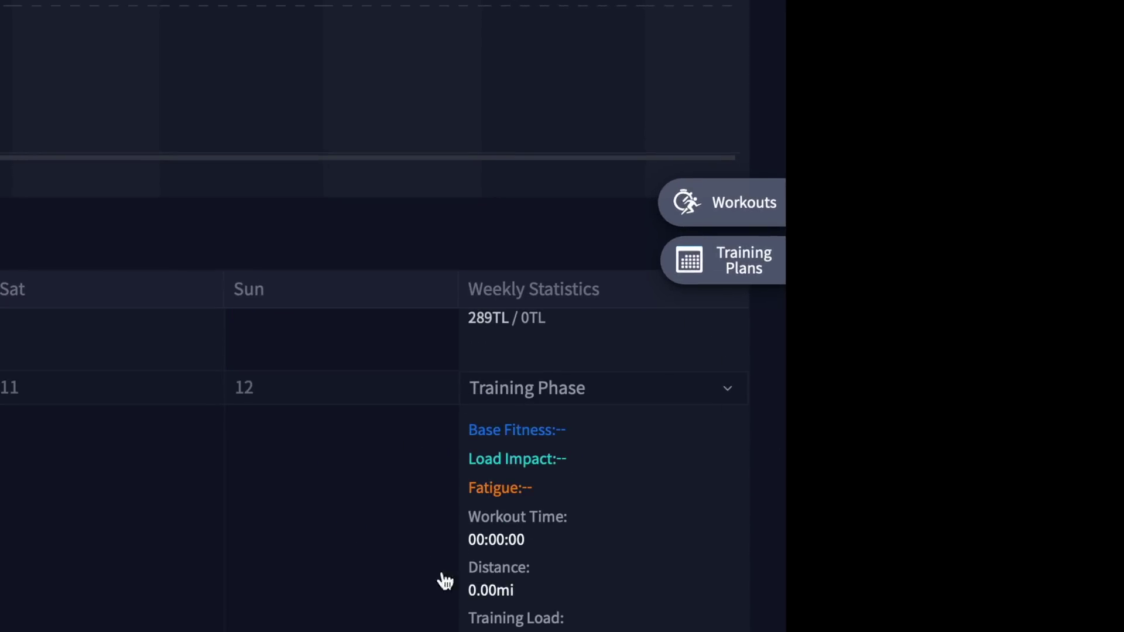
click(739, 227)
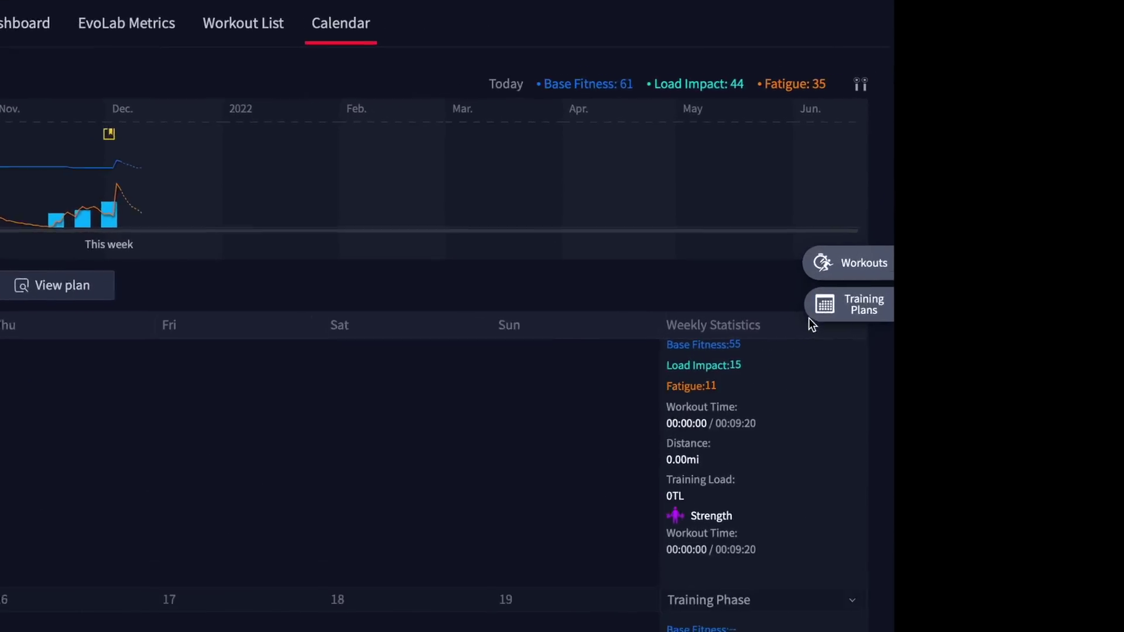
Schedule the one-week training plan from Training Plans starting Monday the 20th.
click(1030, 240)
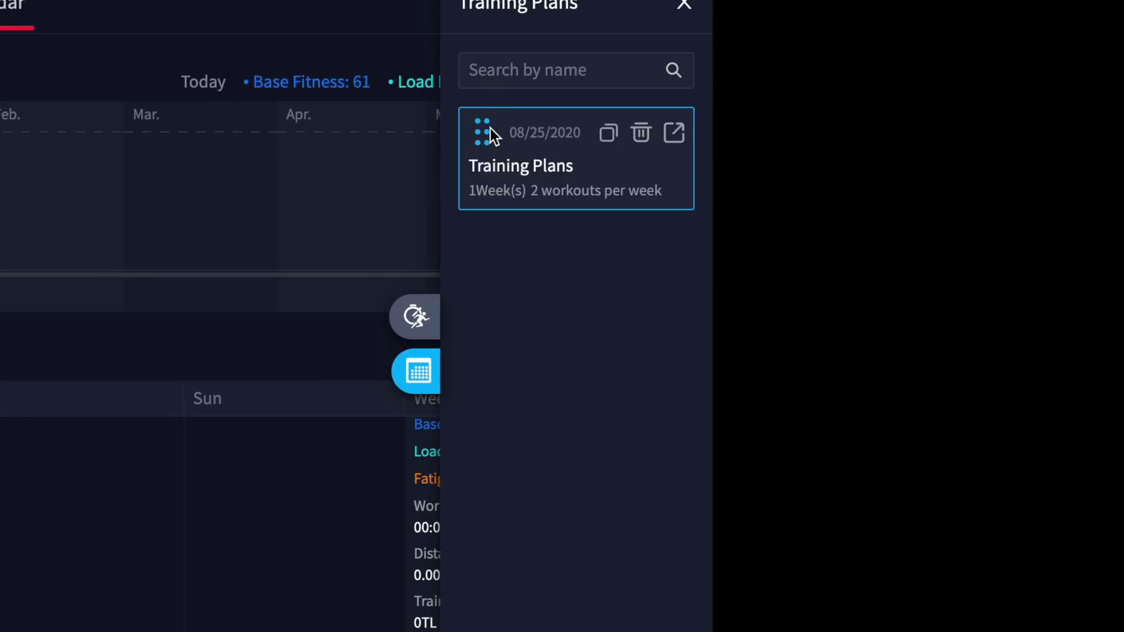
drag(490, 128, 142, 479)
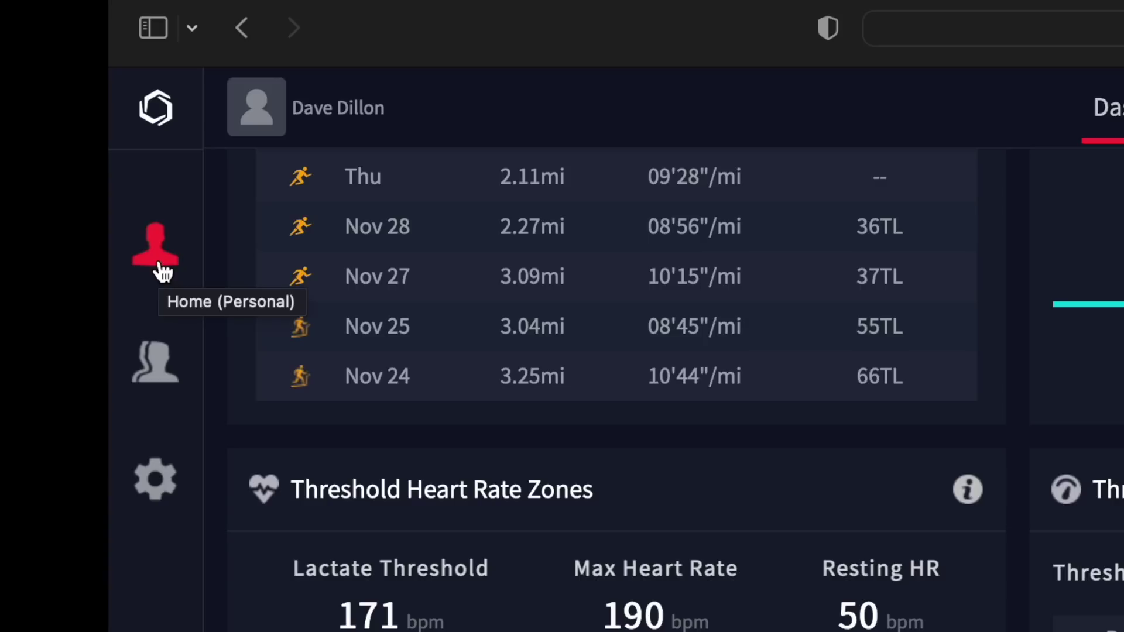
Show the Team Member page with Marathon Level 75.2, Fatigue 35 and 289 training load.
click(156, 388)
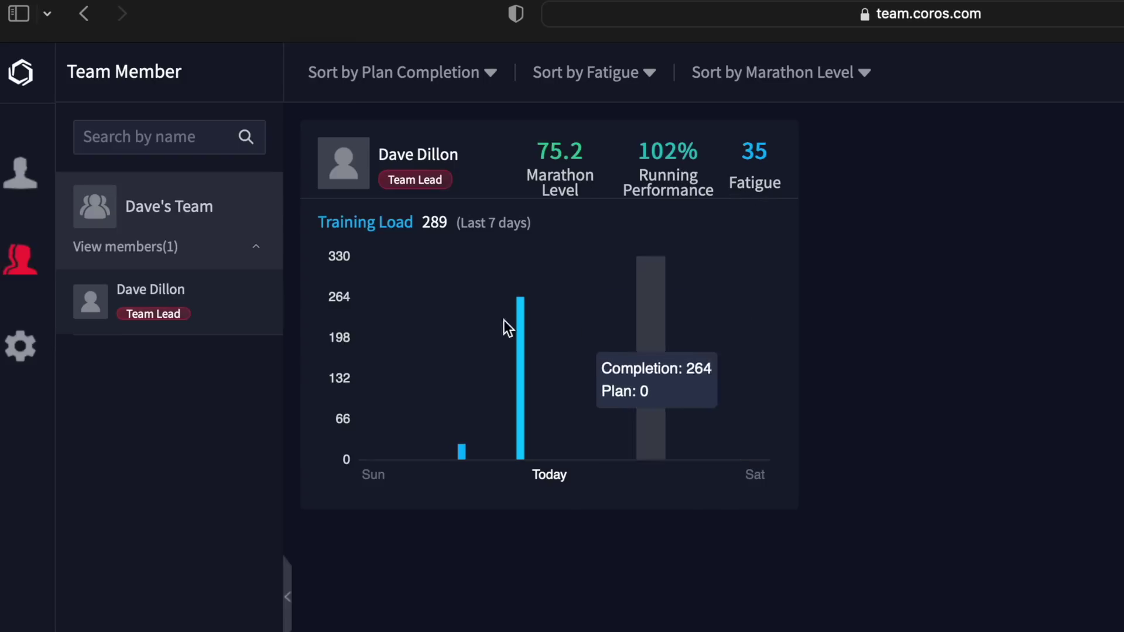
mouse_move(487, 376)
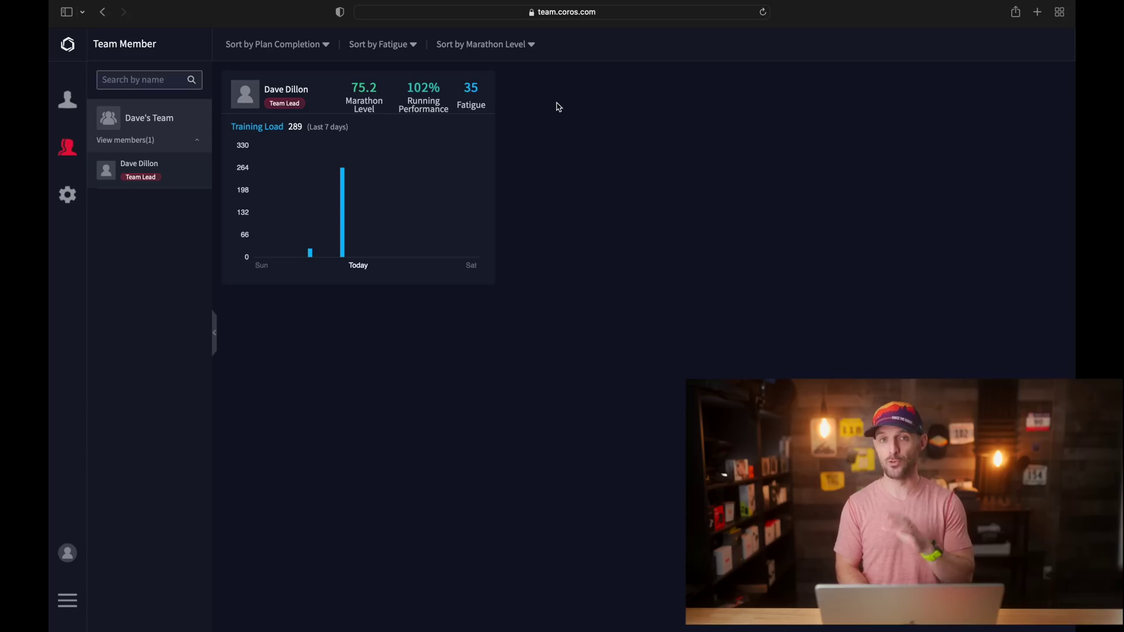
Open the team member's dashboard and post 'Great Job!' on the Stoneham Run activity.
click(296, 89)
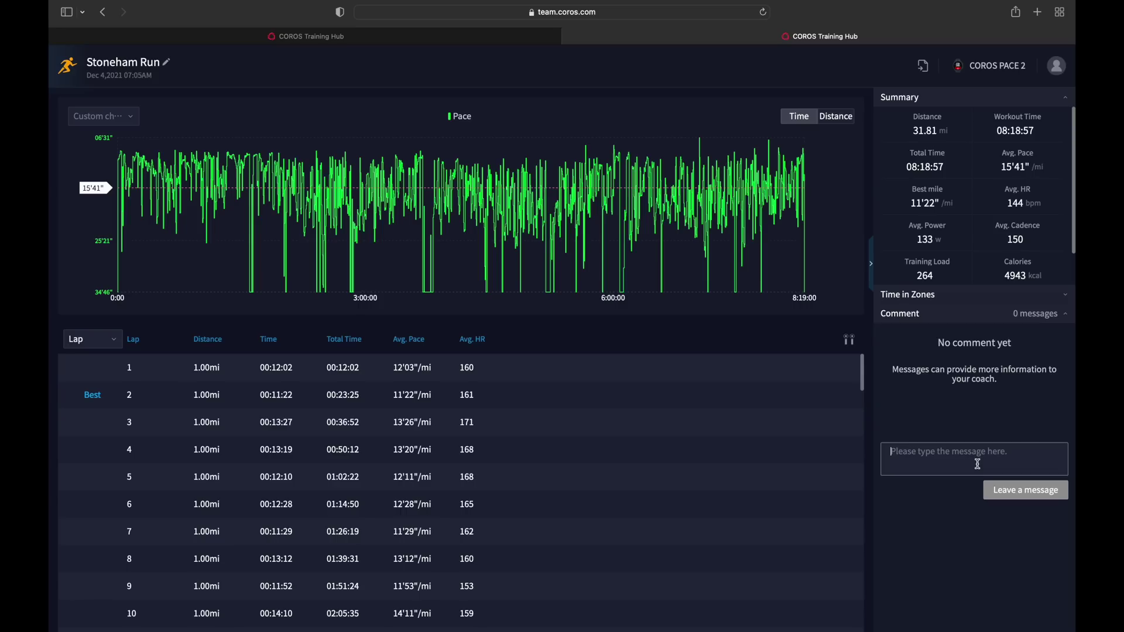
scroll(977, 464, up, 3)
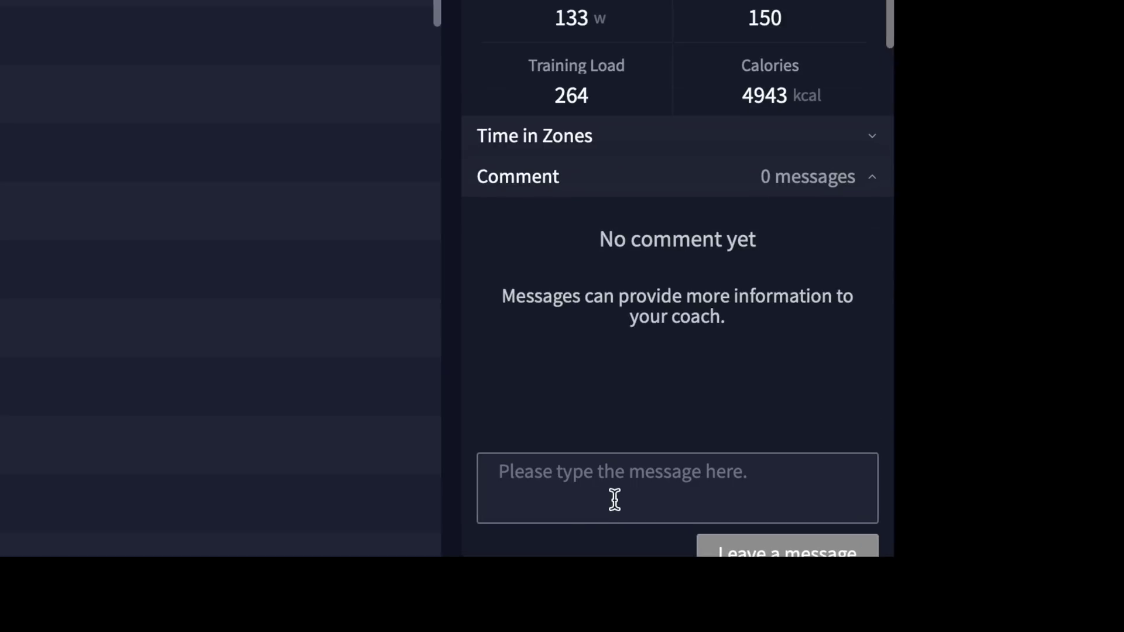
click(945, 612)
text(Great Job!)
key(Return)
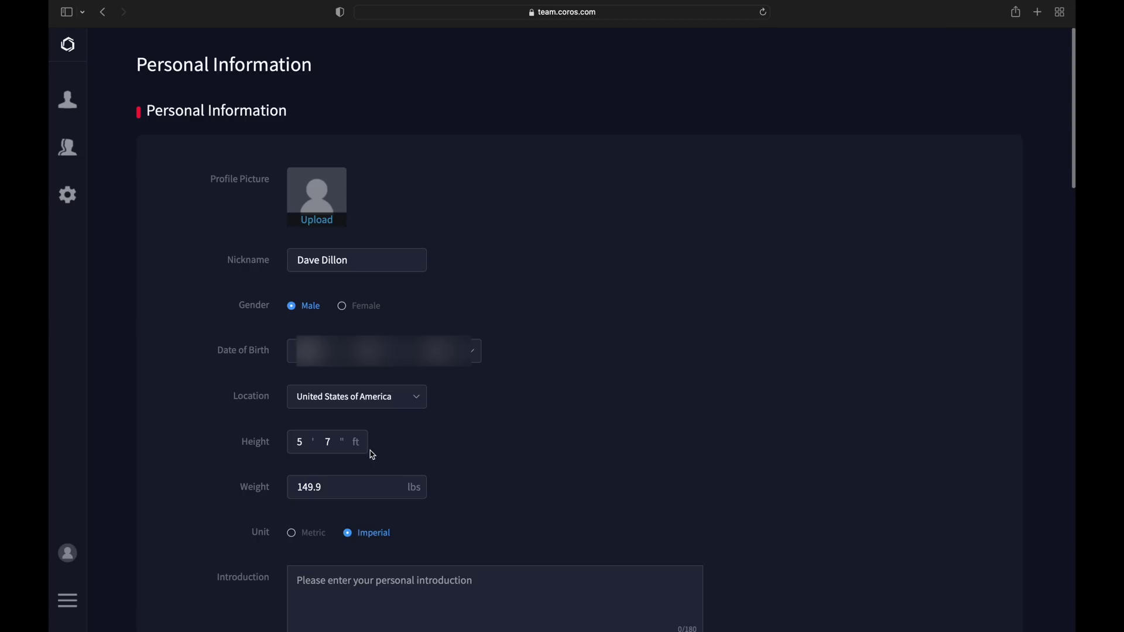
Scroll past EvoLab Settings to the Best Result and Privacy Settings sharing options.
scroll(372, 455, down, 10)
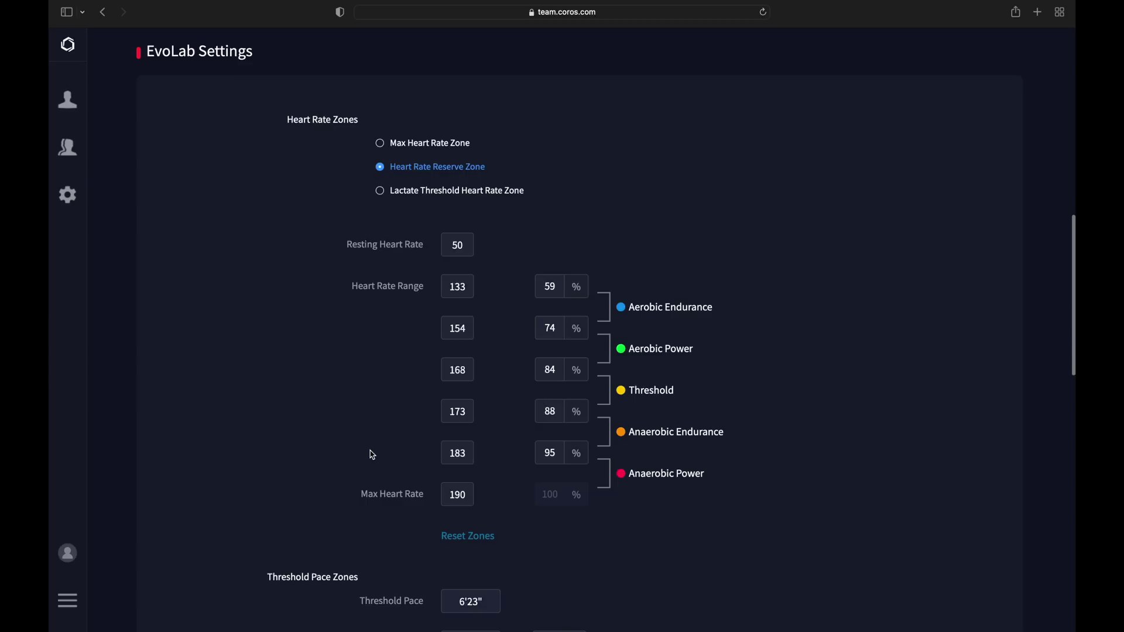
scroll(372, 455, down, 8)
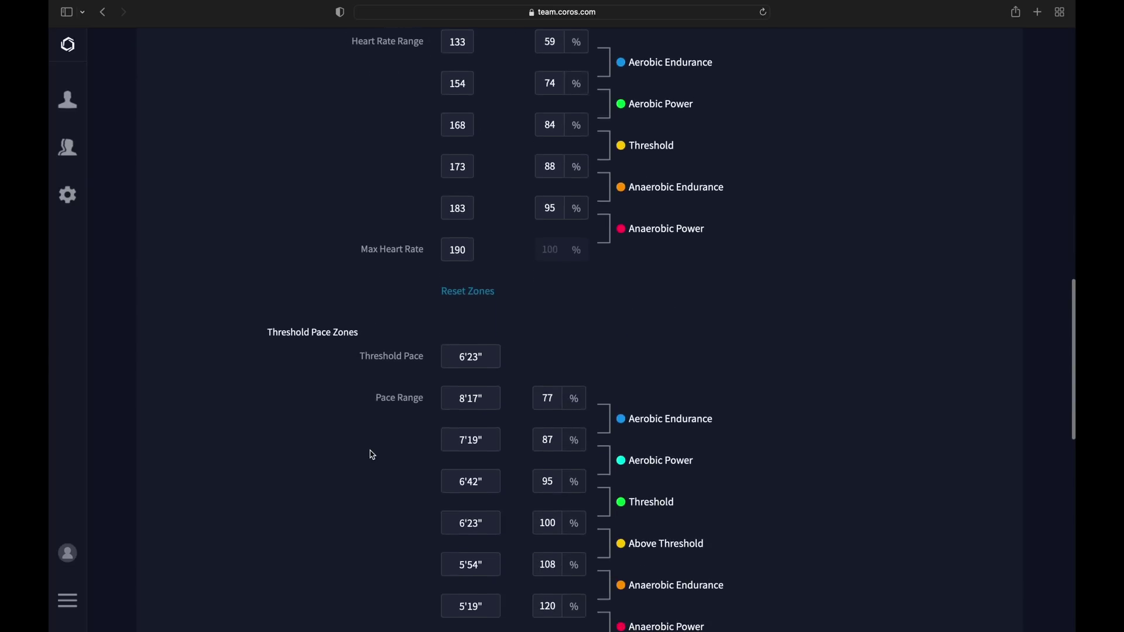
scroll(372, 454, down, 7)
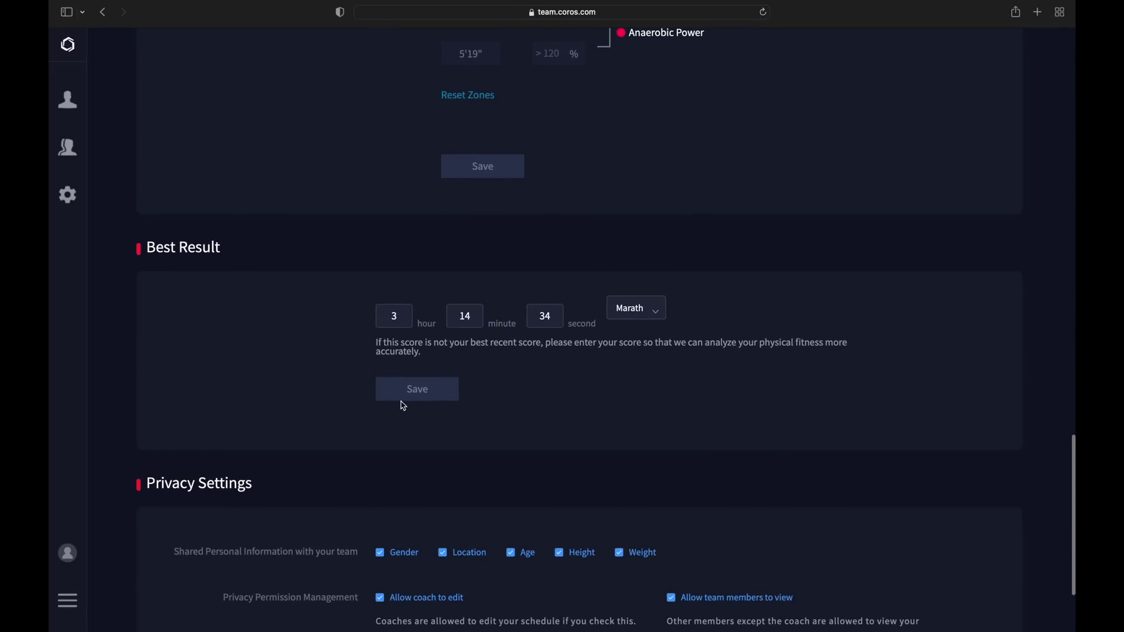
scroll(504, 369, down, 3)
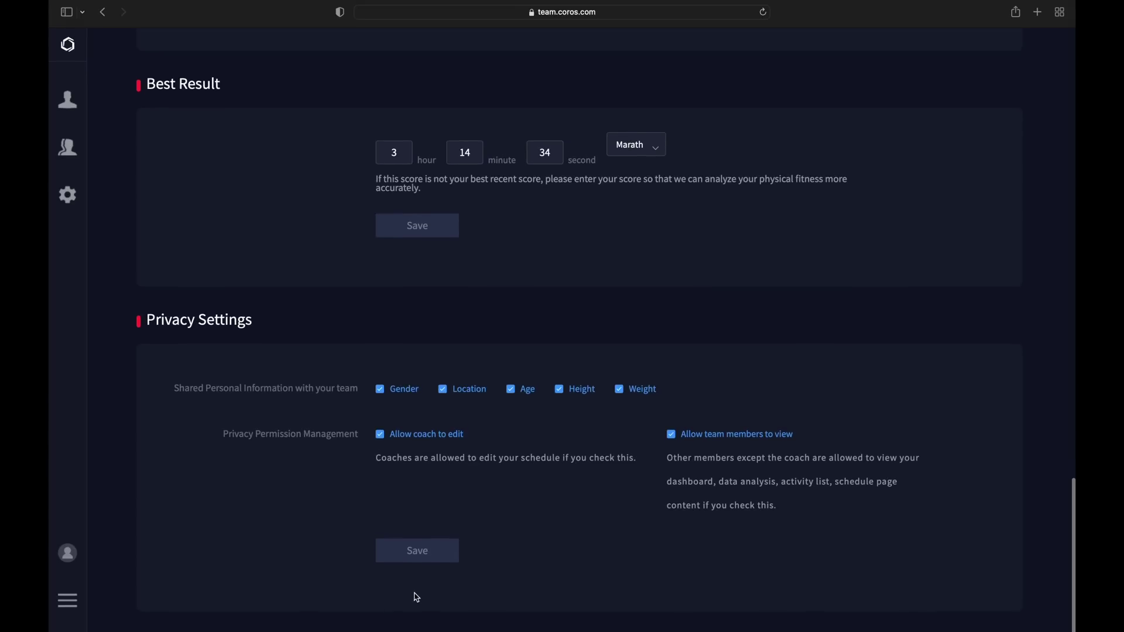